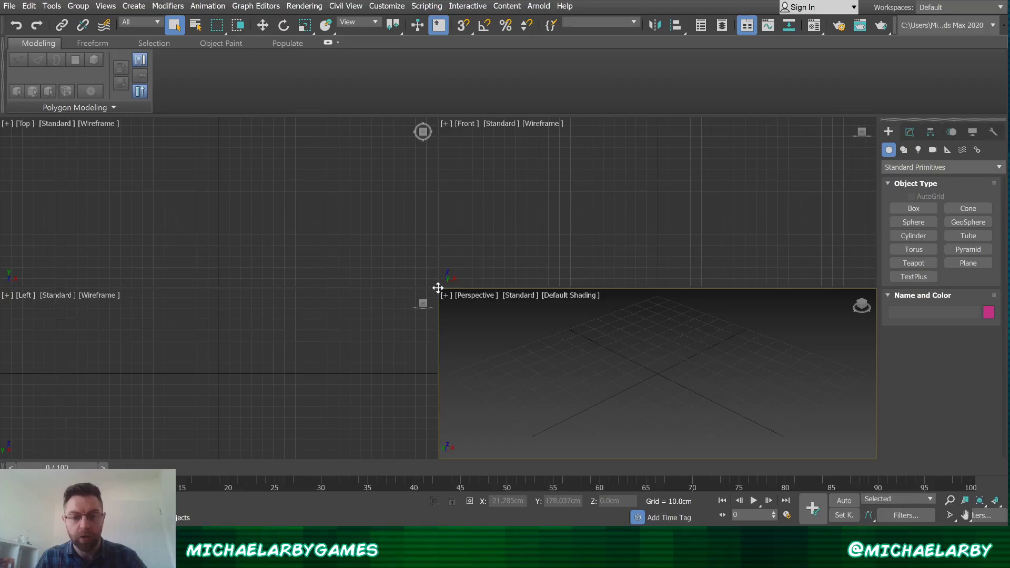
# - Enlarge the Perspective viewport and create a box about 23.4 cm long, 36.1 cm wide and 25 cm high
pyautogui.moveTo(438, 287); pyautogui.dragTo(171, 162)
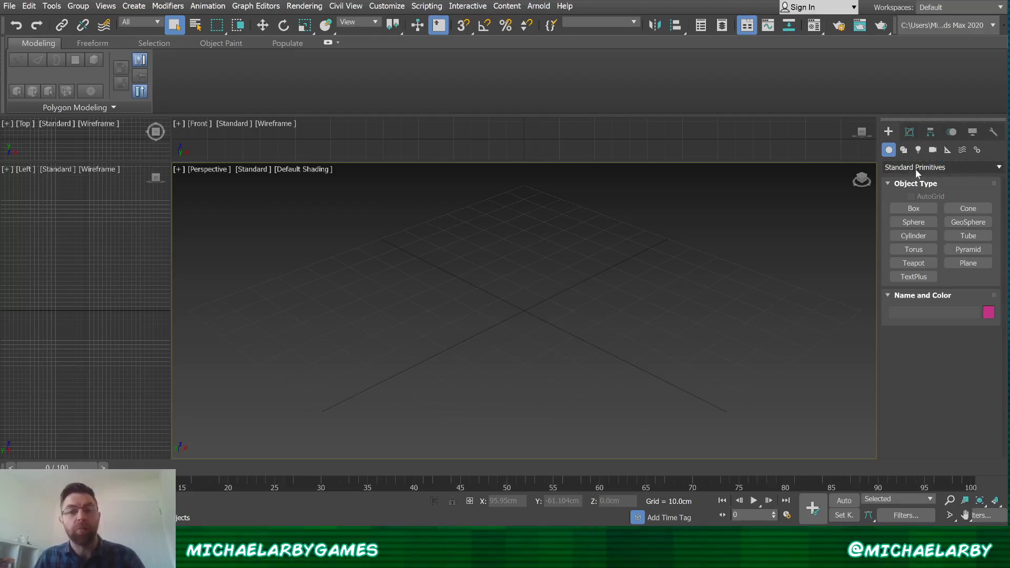
pyautogui.click(914, 209)
pyautogui.moveTo(466, 318); pyautogui.dragTo(605, 300)
pyautogui.click(600, 215)
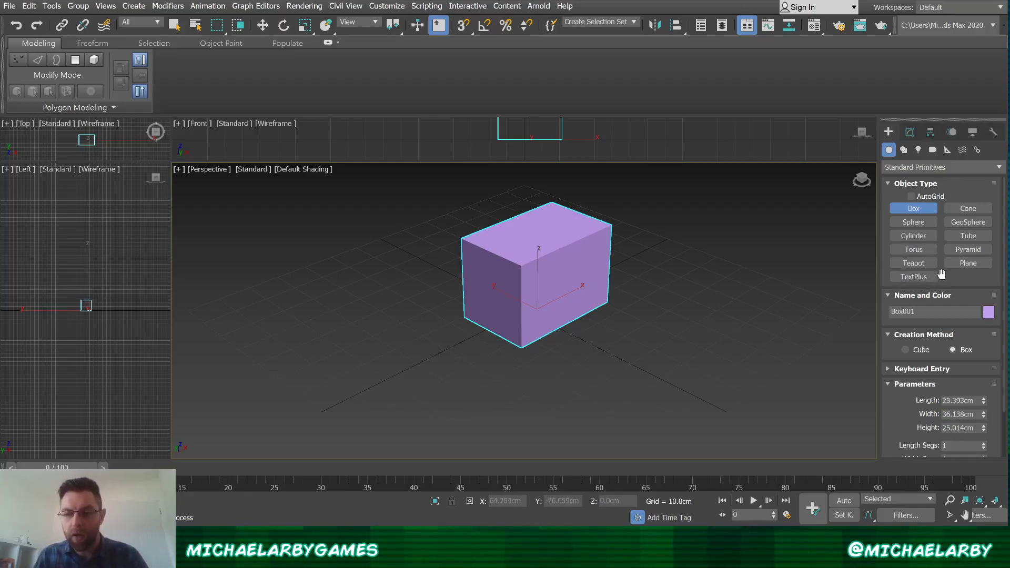
# - Create a pointed cone beside the box with a base radius of about 12.8 cm, 0 cm top radius and about 27.7 cm height
pyautogui.click(971, 210)
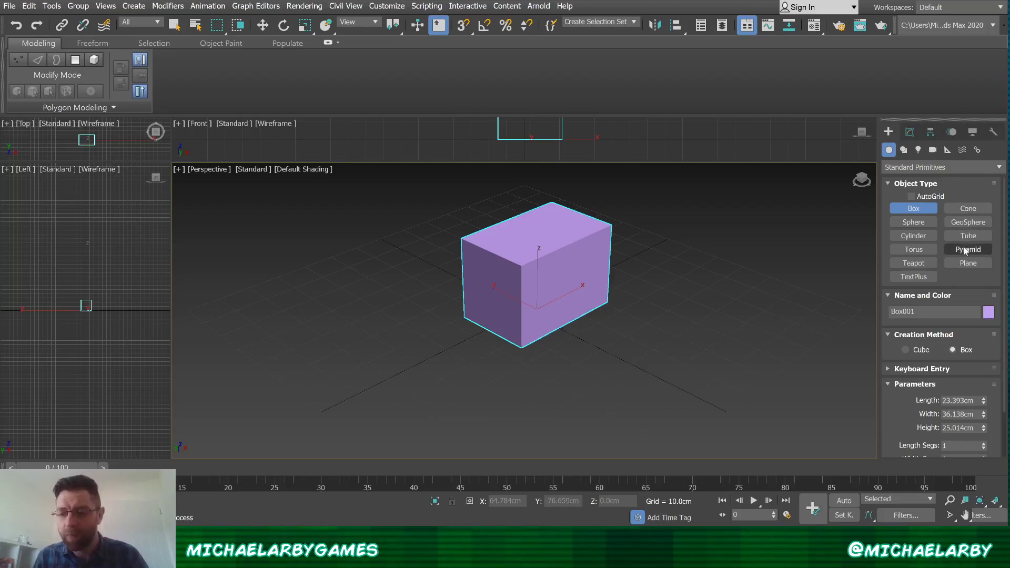
pyautogui.moveTo(638, 338); pyautogui.dragTo(675, 311)
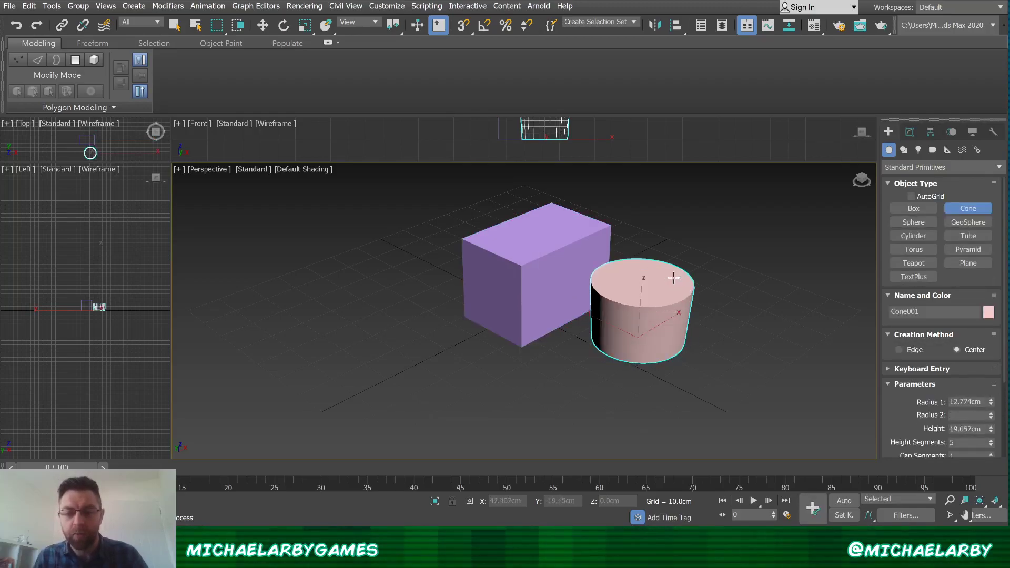
pyautogui.click(661, 255)
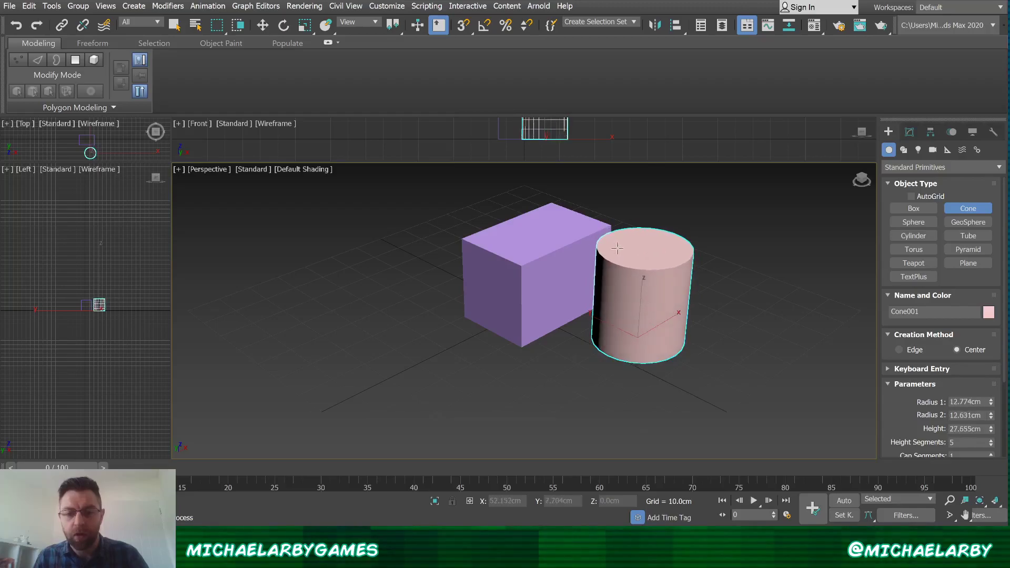
pyautogui.click(427, 306)
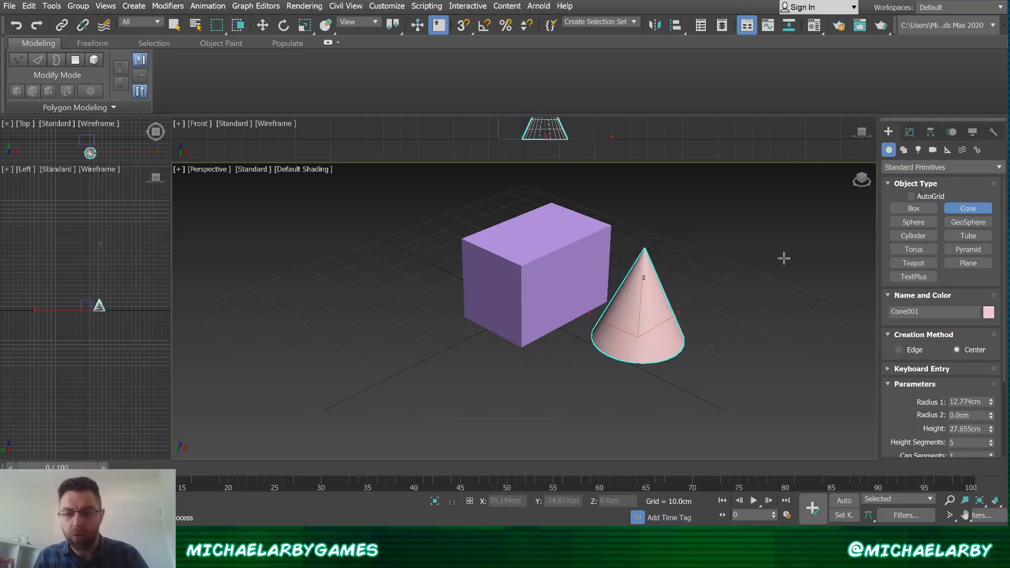
# - Create a sphere with a radius of about 14.4 cm on the other side of the box, and leave object creation mode
pyautogui.click(922, 222)
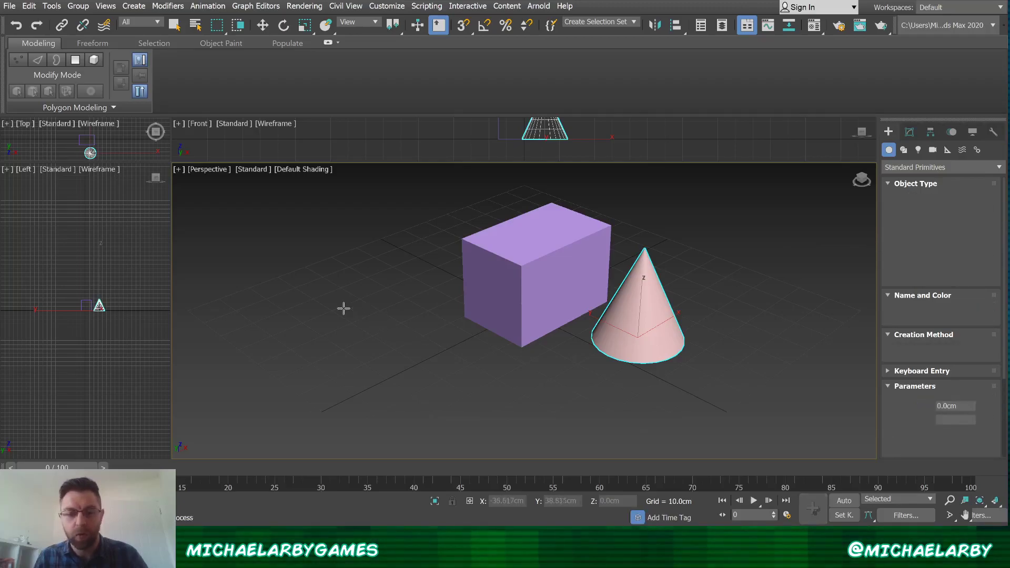
pyautogui.moveTo(338, 303); pyautogui.dragTo(377, 274)
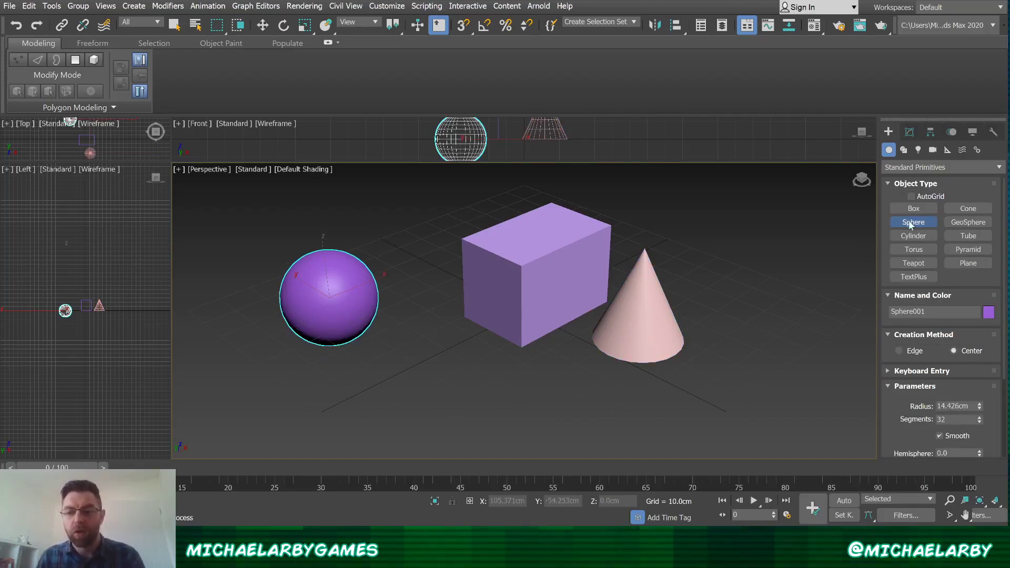
pyautogui.click(914, 208)
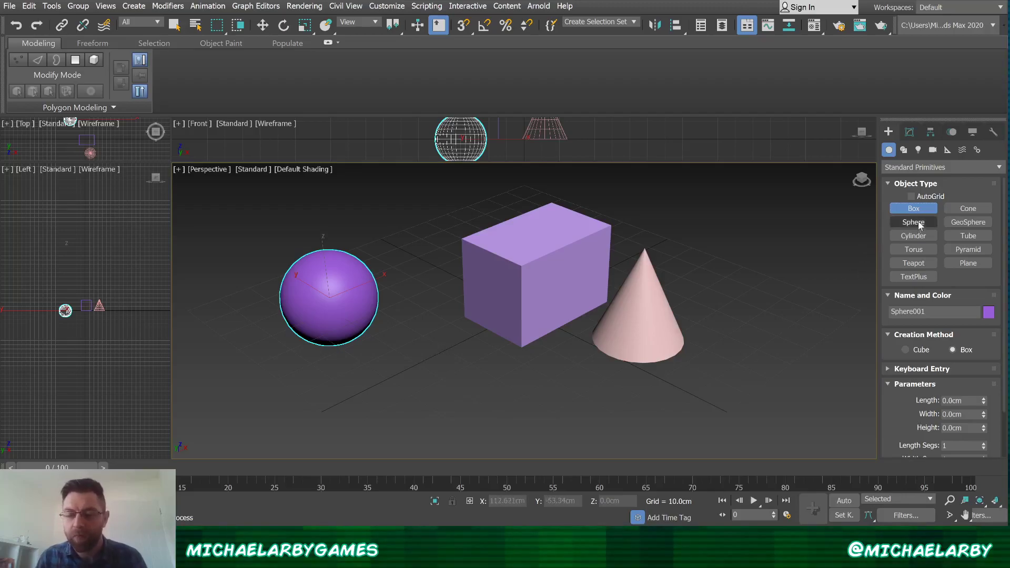
pyautogui.click(928, 210)
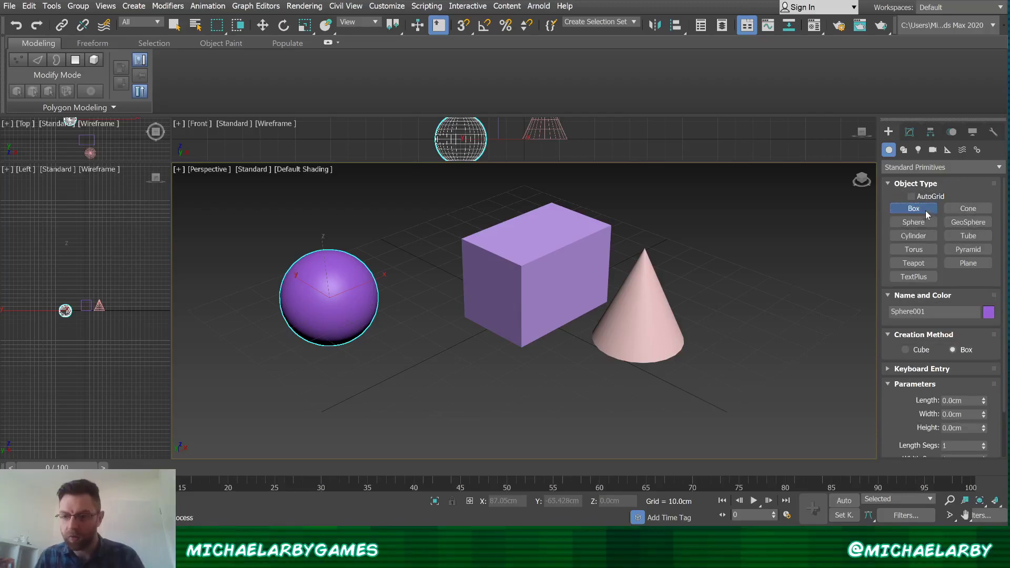
pyautogui.rightClick(677, 276)
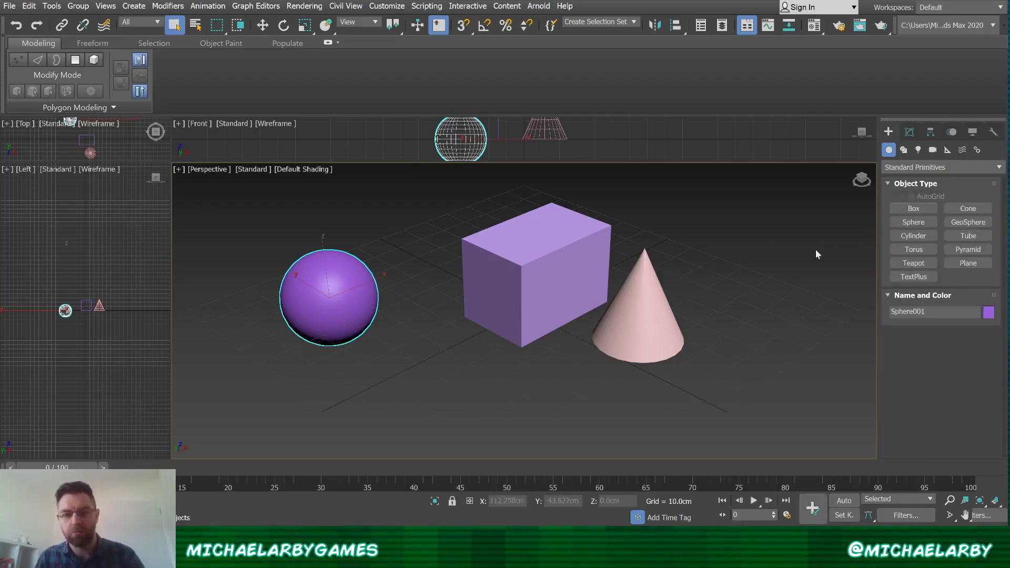
# - Select the box and display edged faces in the Perspective viewport
pyautogui.click(558, 294)
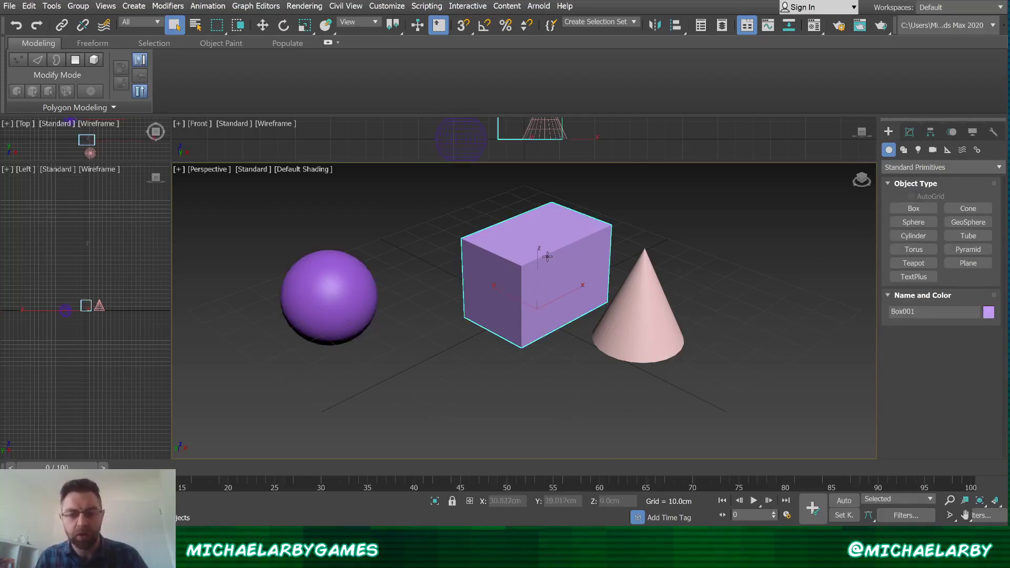
pyautogui.press('z')
pyautogui.scroll(-3, 549, 259)
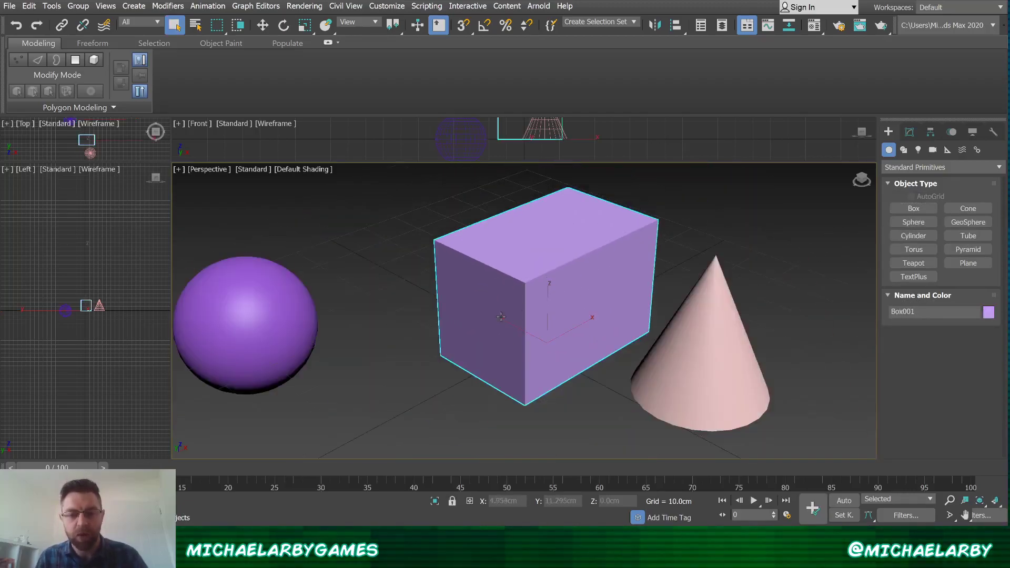
pyautogui.scroll(2, 533, 282)
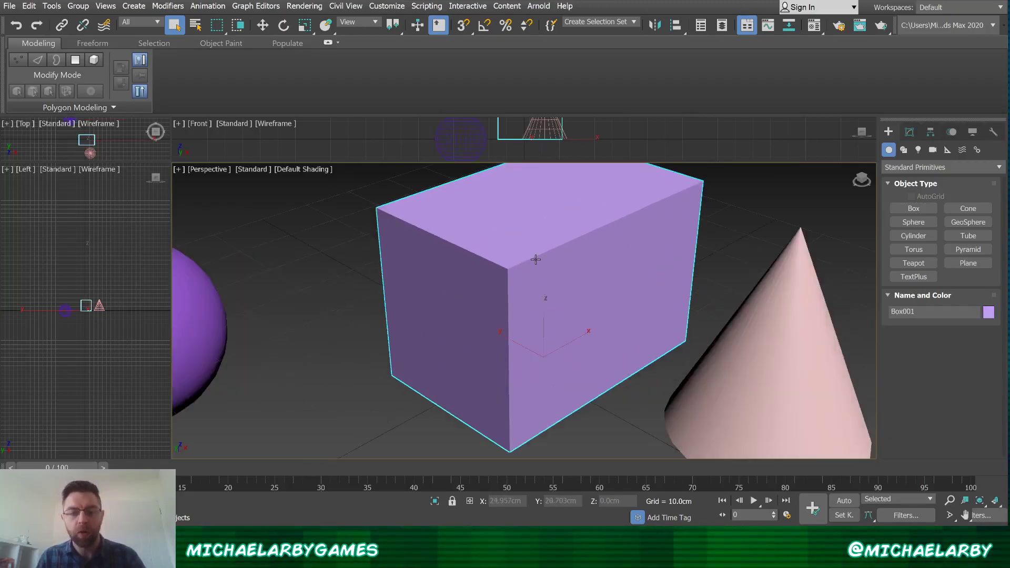
pyautogui.press('F4')
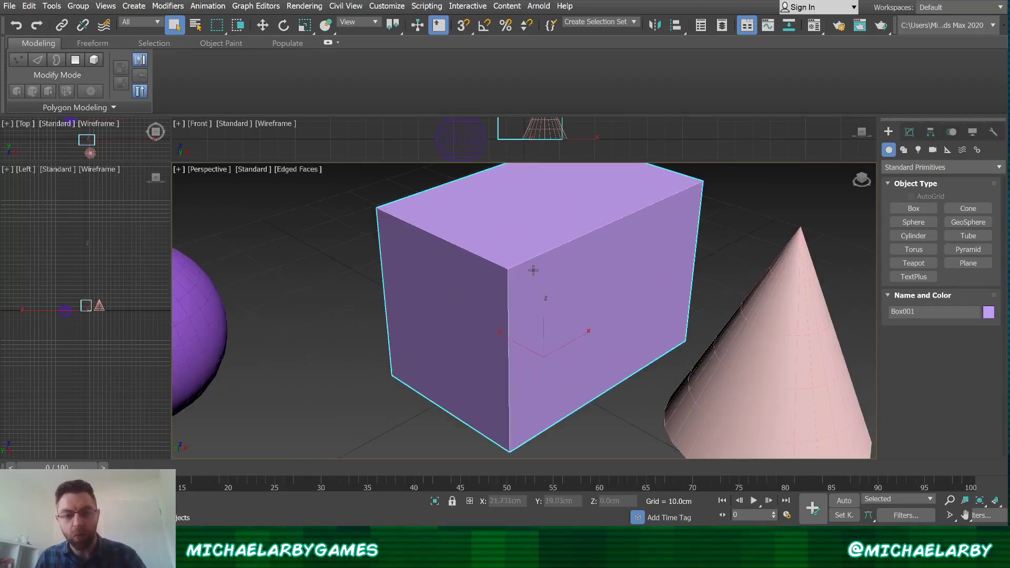
pyautogui.scroll(-2, 533, 273)
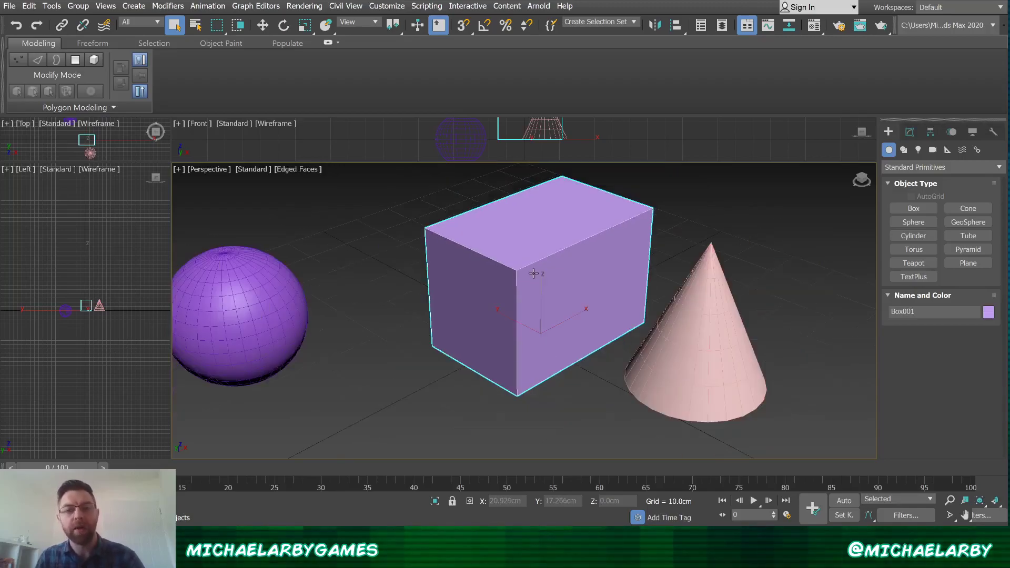
pyautogui.keyDown('alt'); pyautogui.moveTo(516, 287); pyautogui.dragTo(451, 299, button='middle'); pyautogui.keyUp('alt')
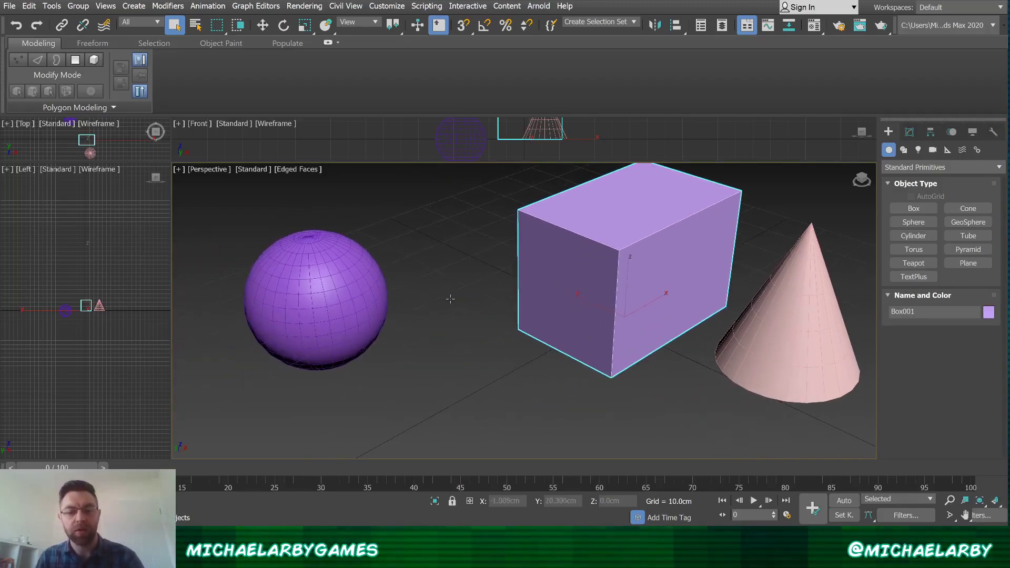
# - Select the sphere and compare its appearance with edged faces switched on and off
pyautogui.click(259, 309)
pyautogui.press('z')
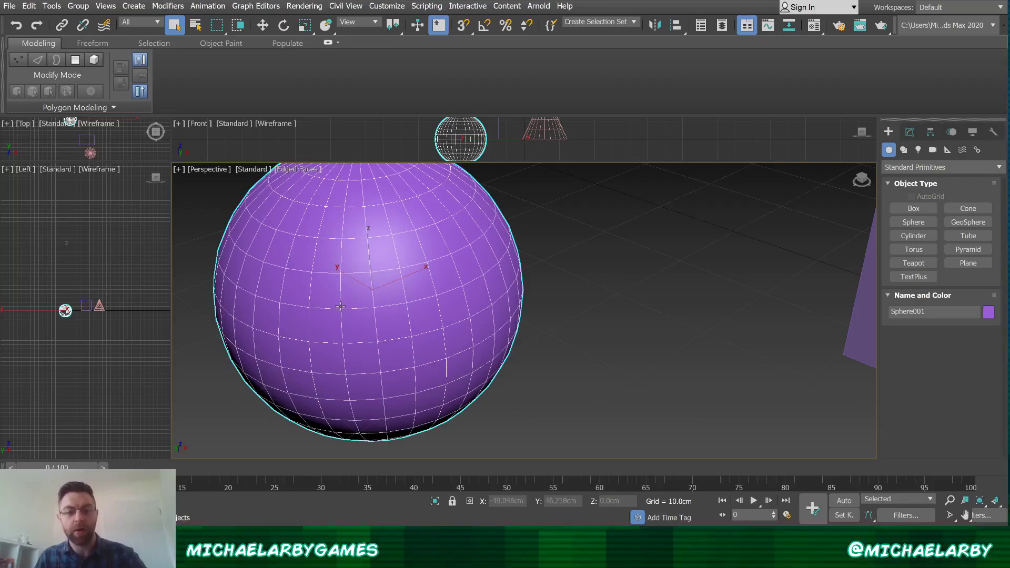
pyautogui.press('F4')
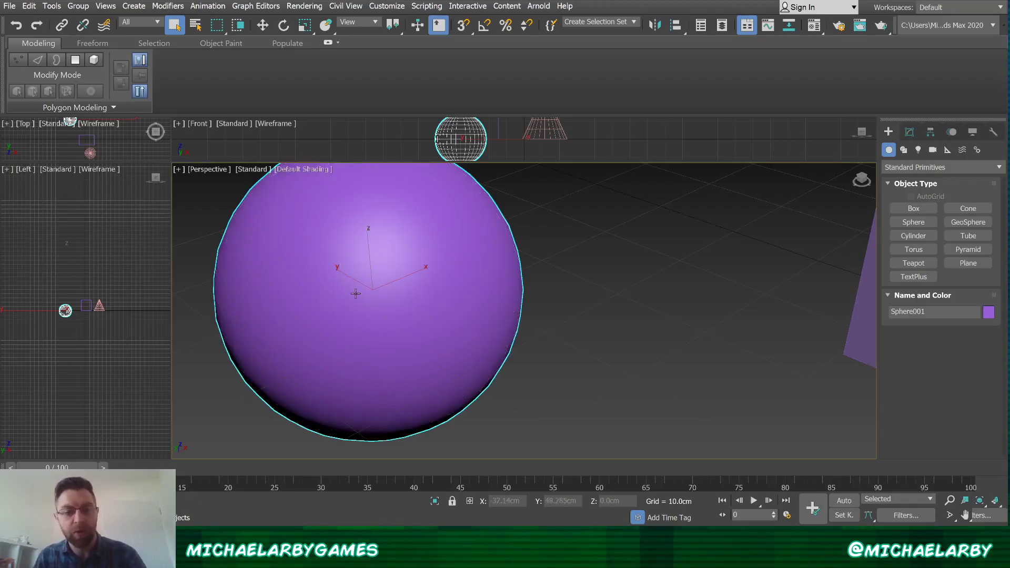
pyautogui.press('F4')
pyautogui.press('F4')
pyautogui.press('F4')
pyautogui.press('F4')
pyautogui.press('F4')
pyautogui.press('F4')
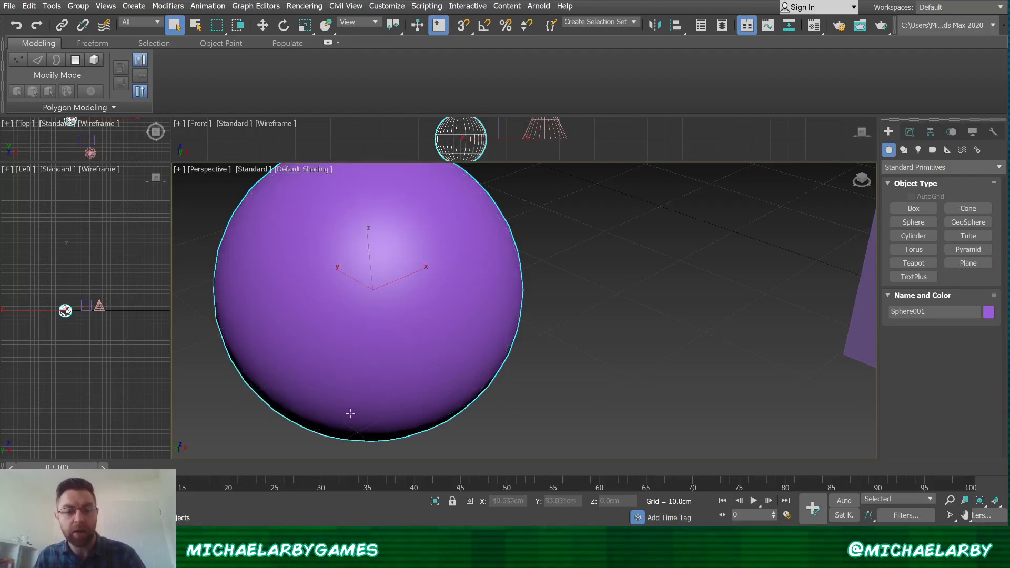
pyautogui.scroll(-4, 412, 351)
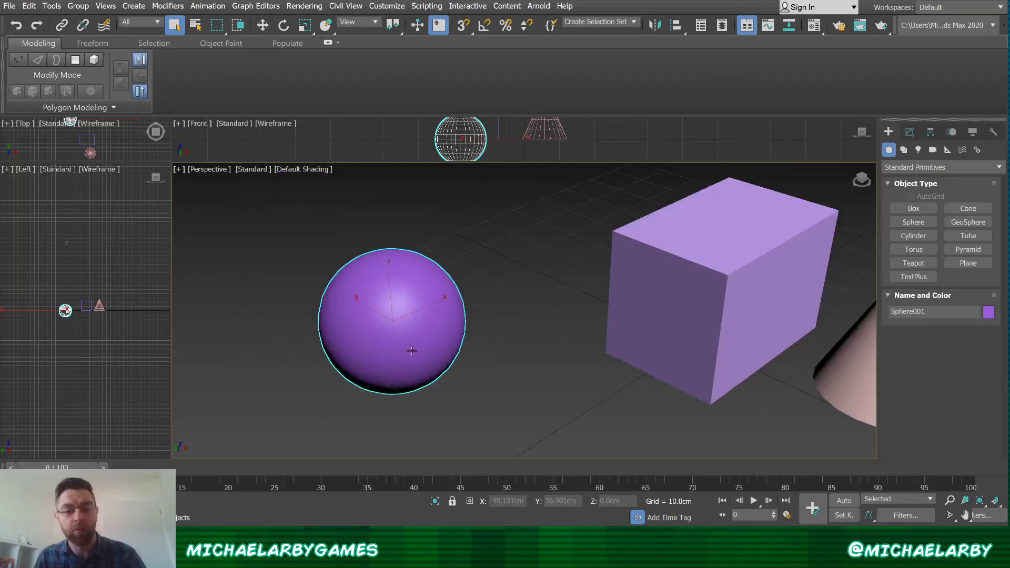
# - Select the box, sphere and cone in turn, and switch the Perspective viewport back to edged faces
pyautogui.click(667, 258)
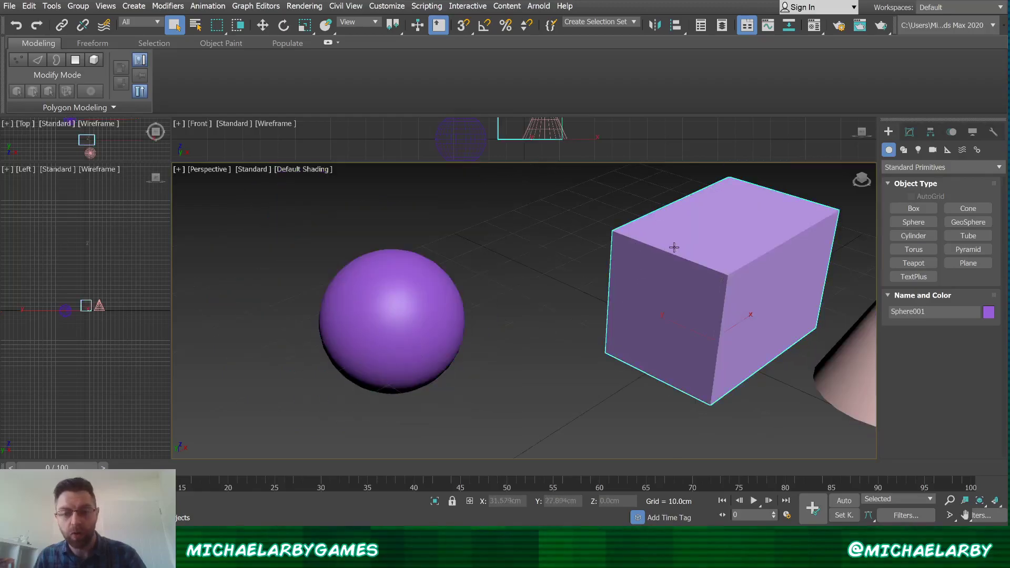
pyautogui.click(421, 302)
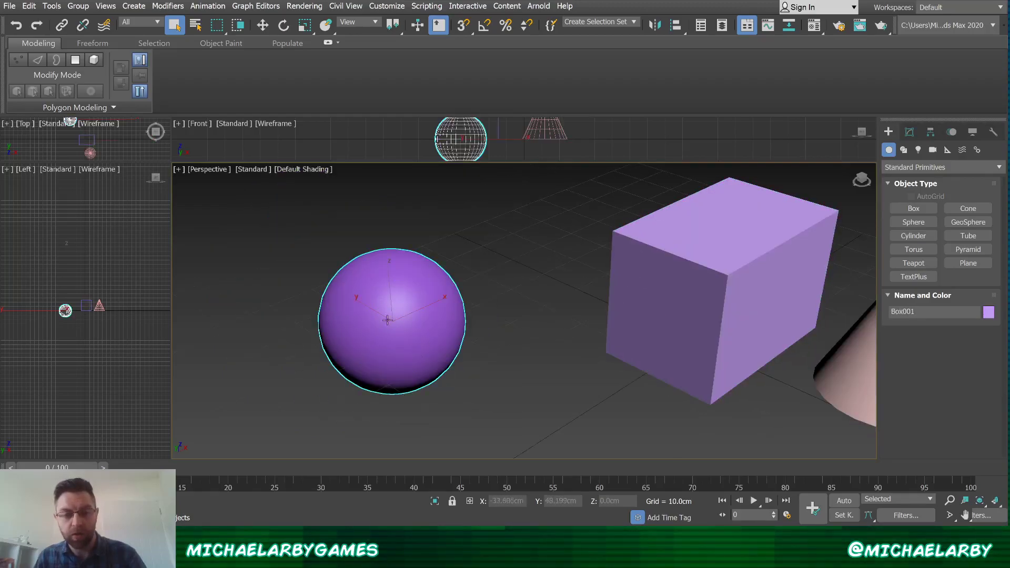
pyautogui.click(836, 379)
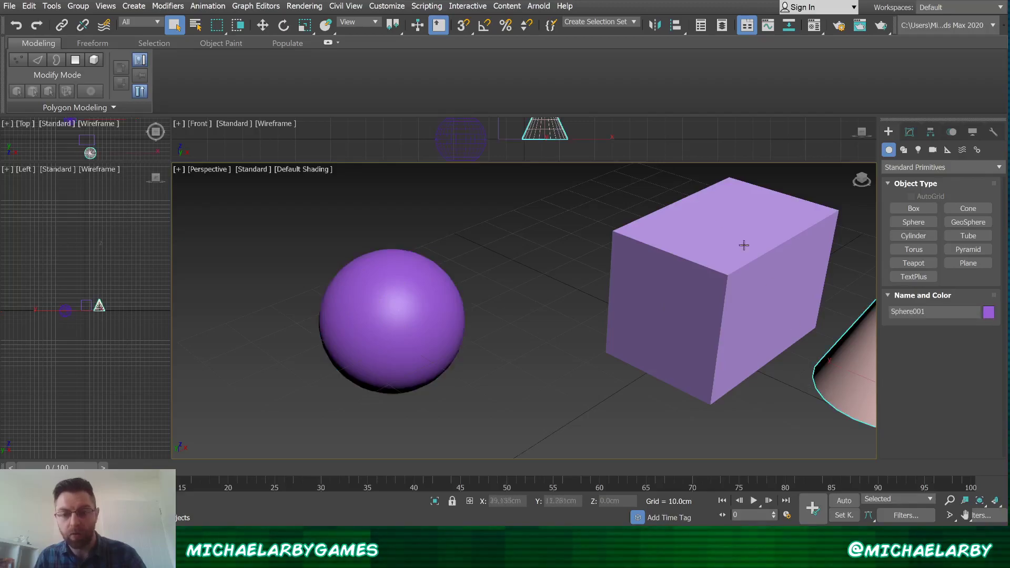
pyautogui.click(842, 408)
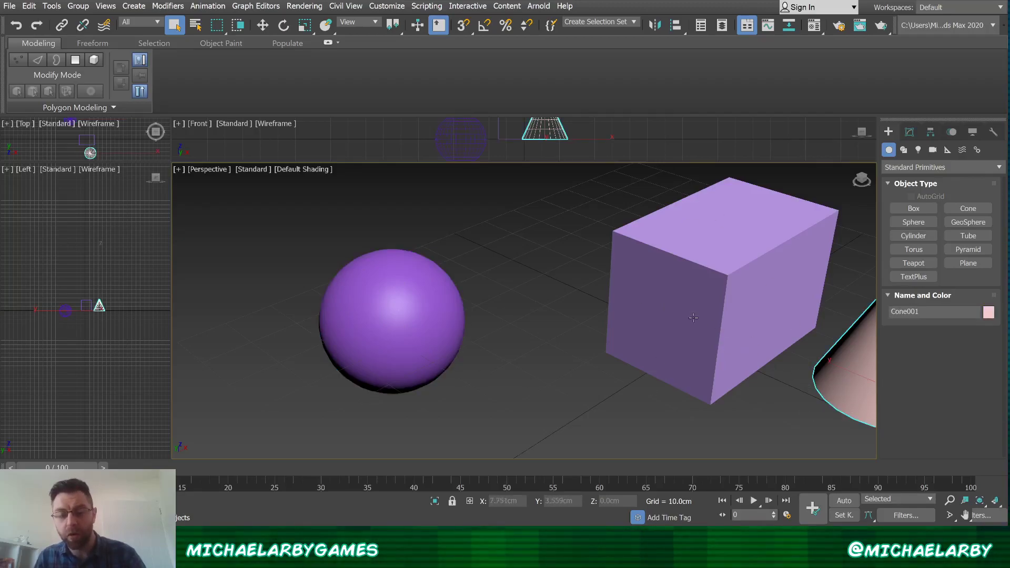
pyautogui.press('F4')
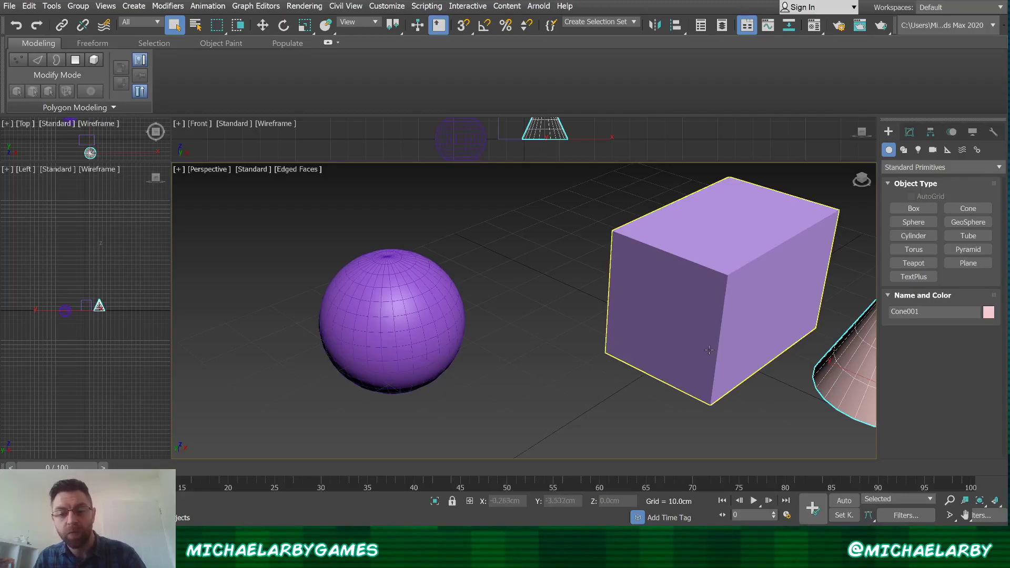
# - Select the sphere and the box alternately to compare the polygon edges on their surfaces
pyautogui.click(391, 303)
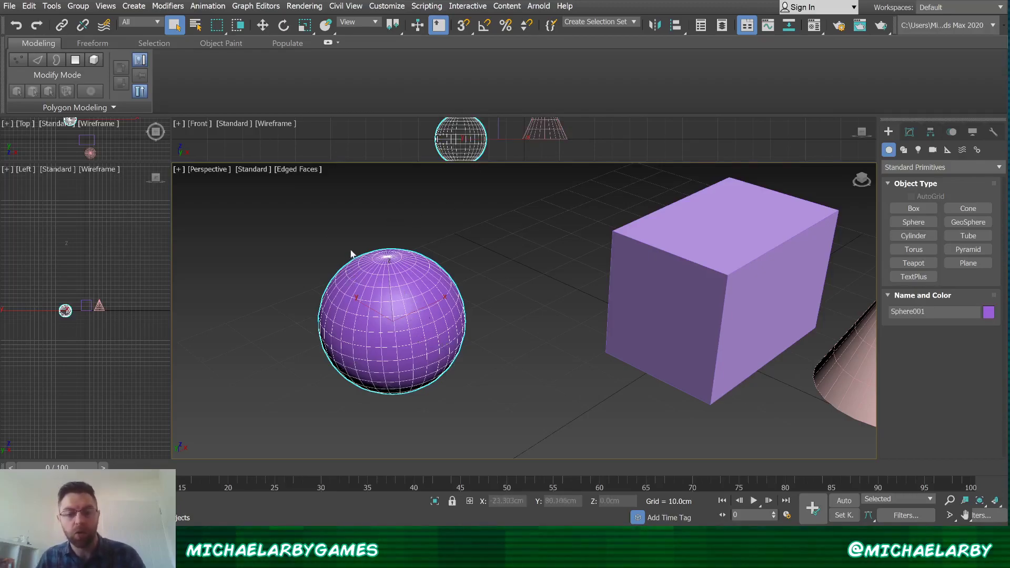
pyautogui.scroll(-3, 368, 263)
pyautogui.scroll(3, 531, 279)
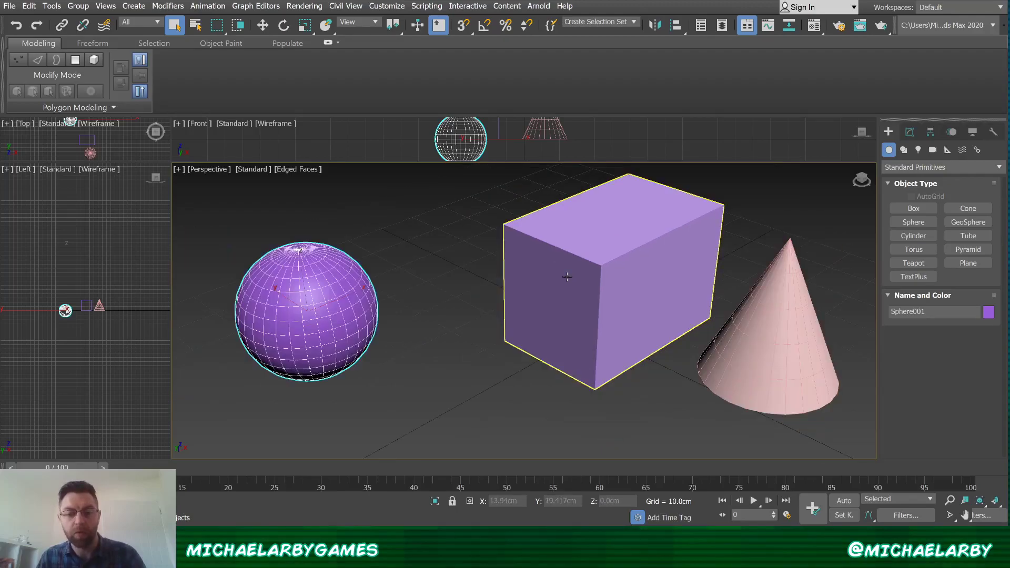
pyautogui.click(547, 300)
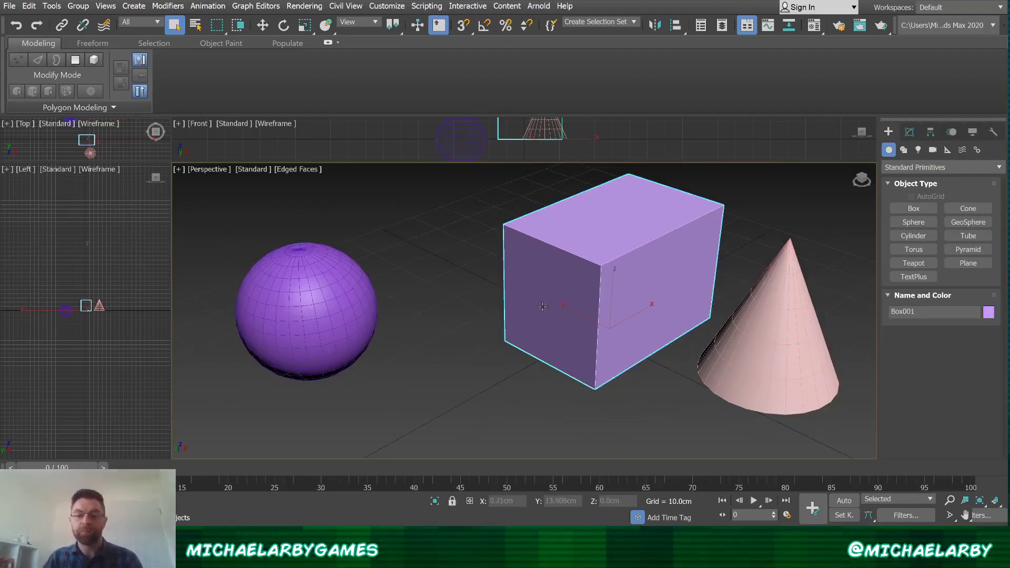
pyautogui.click(327, 301)
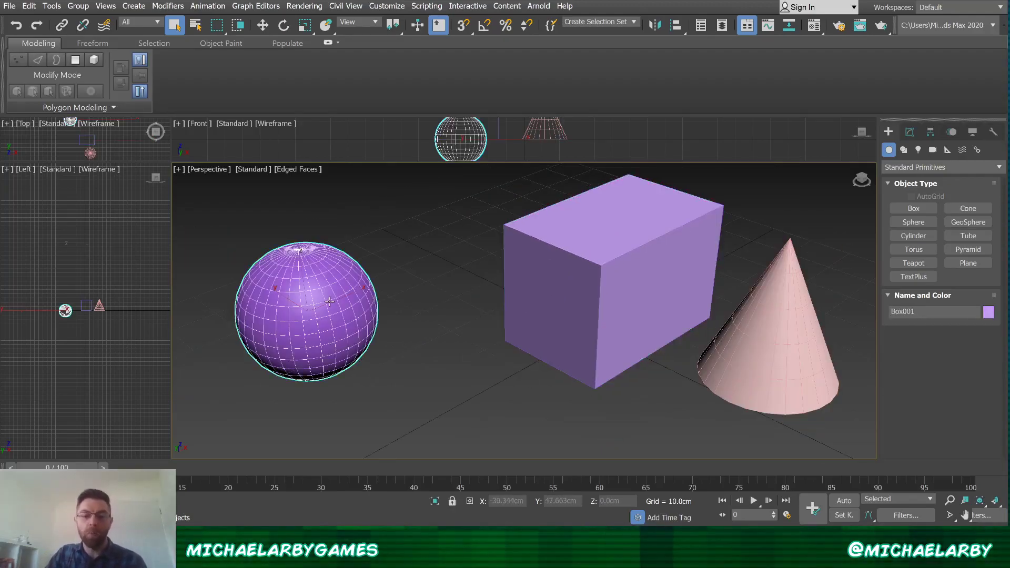
pyautogui.click(521, 310)
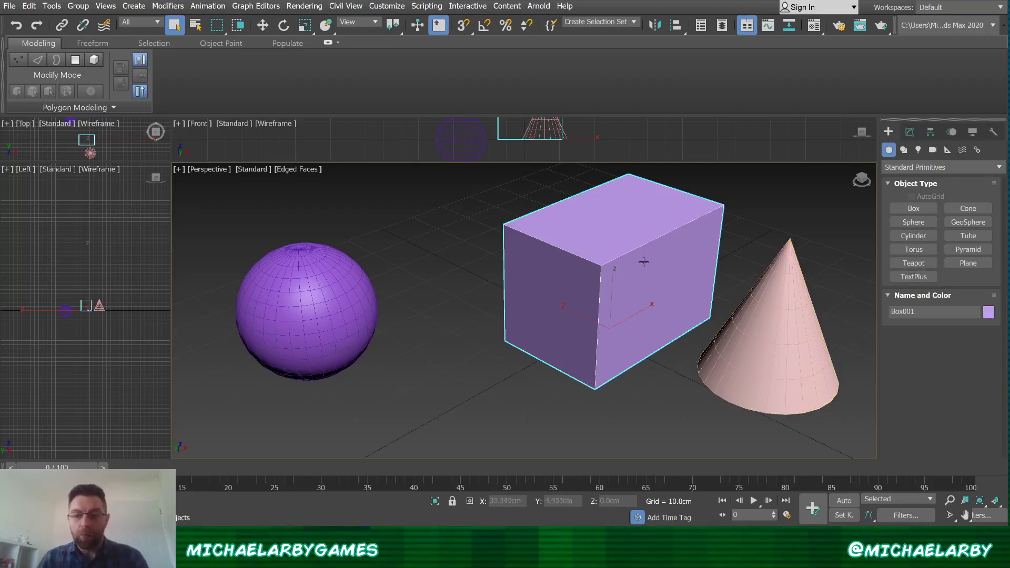
pyautogui.click(353, 283)
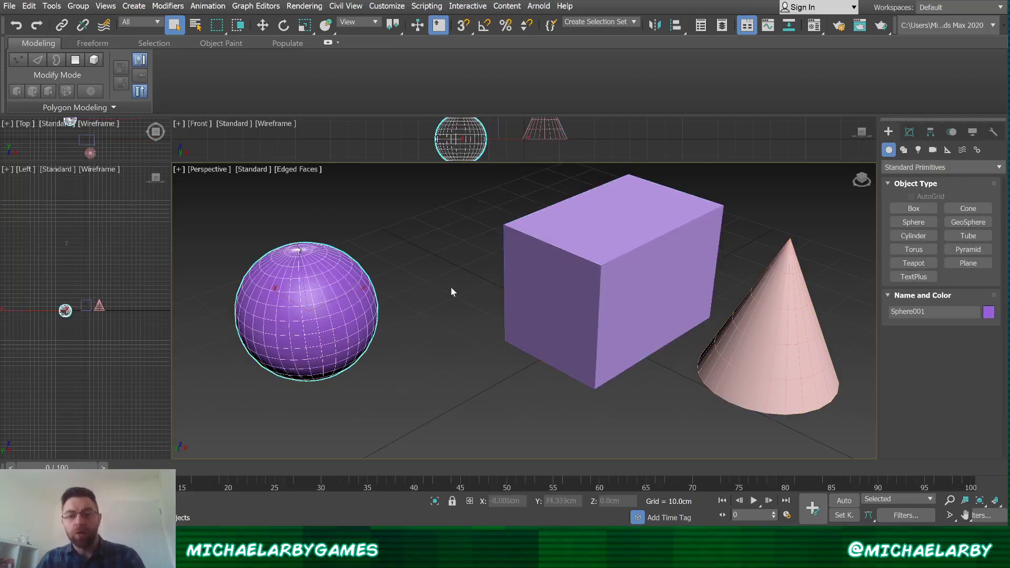
# - Display the editable parameters of the box, followed by those of the cone
pyautogui.click(517, 287)
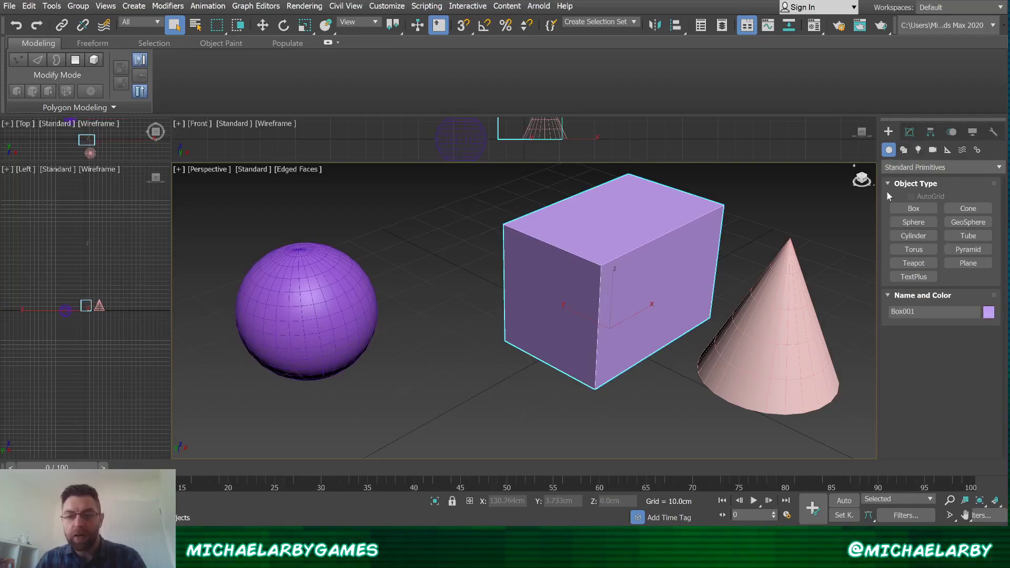
pyautogui.click(910, 133)
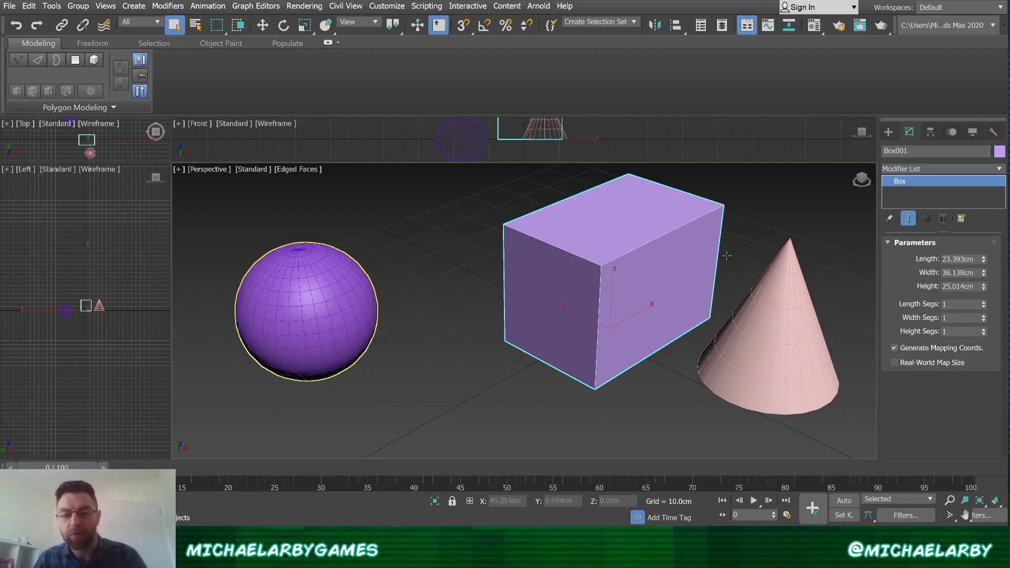
pyautogui.click(740, 325)
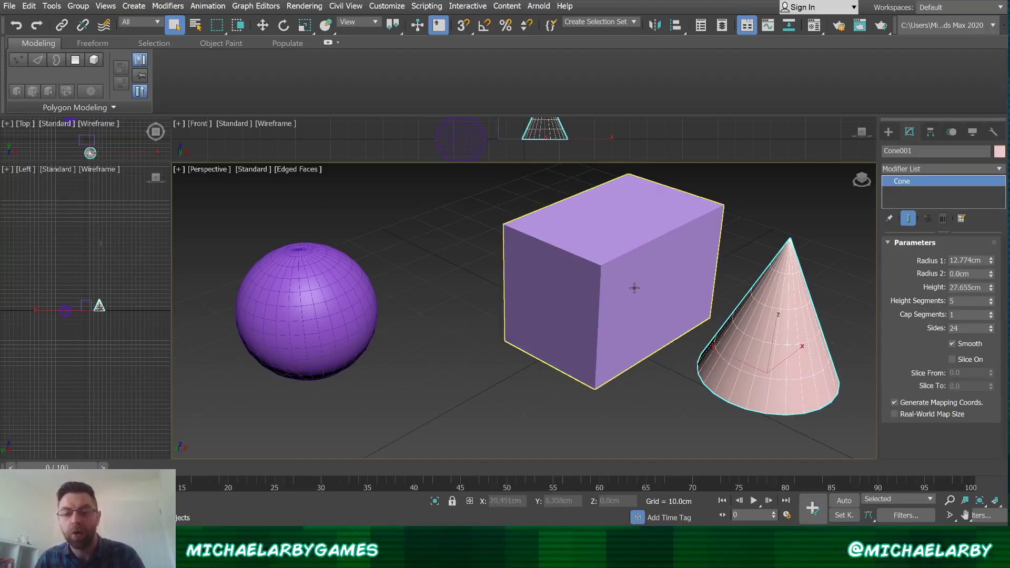
# - Select the box and adjust its length to about 26.4 cm and its height to about 23.5 cm
pyautogui.click(610, 296)
pyautogui.click(311, 332)
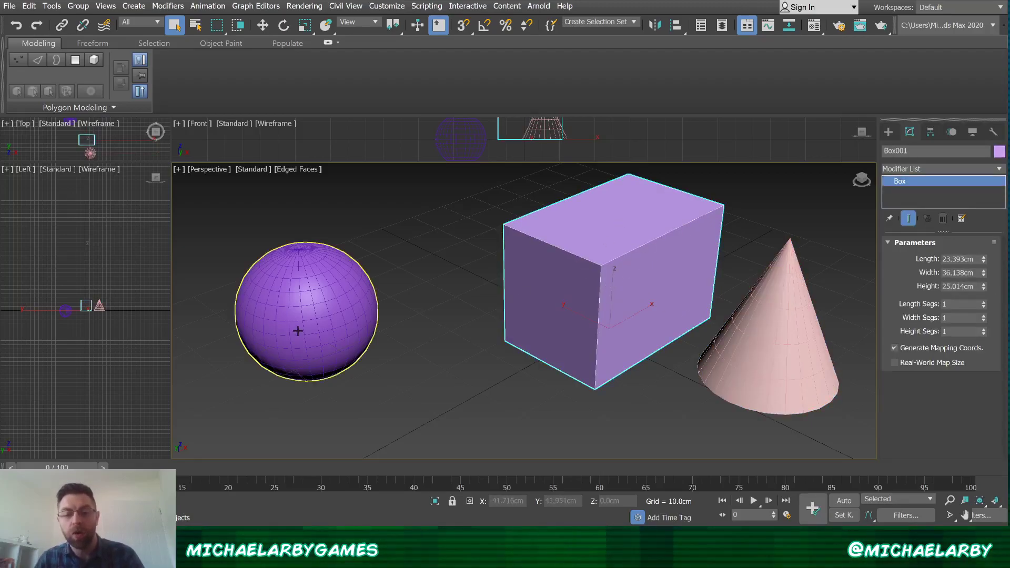
pyautogui.click(591, 326)
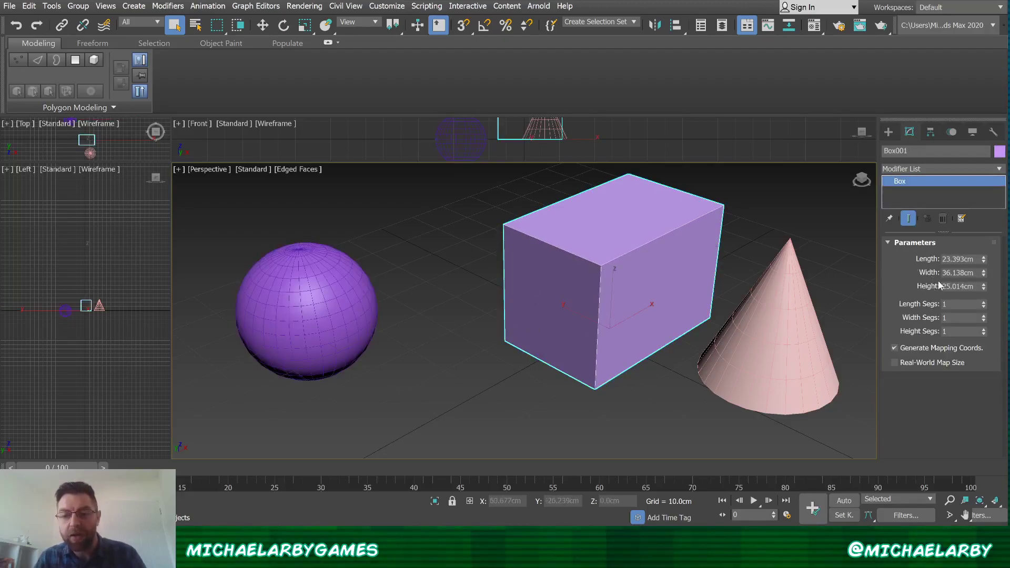
pyautogui.moveTo(983, 259)
pyautogui.mouseDown()
pyautogui.moveTo(978, 225)
pyautogui.moveTo(985, 252)
pyautogui.mouseUp()
pyautogui.moveTo(984, 285)
pyautogui.mouseDown()
pyautogui.moveTo(984, 276)
pyautogui.moveTo(985, 286)
pyautogui.mouseUp()
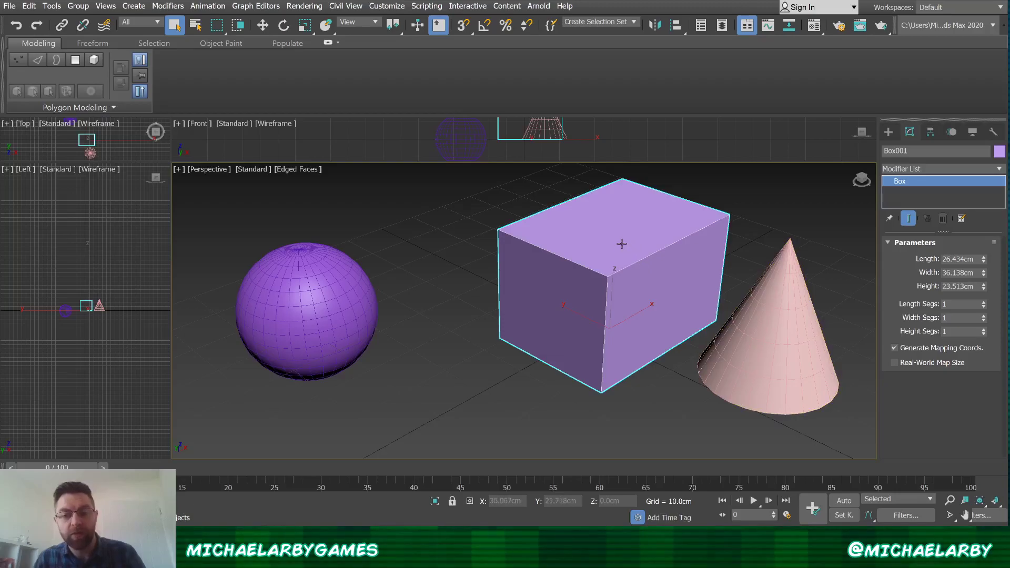
# - Set both the length segments and the width segments of the box to 3
pyautogui.moveTo(627, 248); pyautogui.dragTo(525, 279, button='middle')
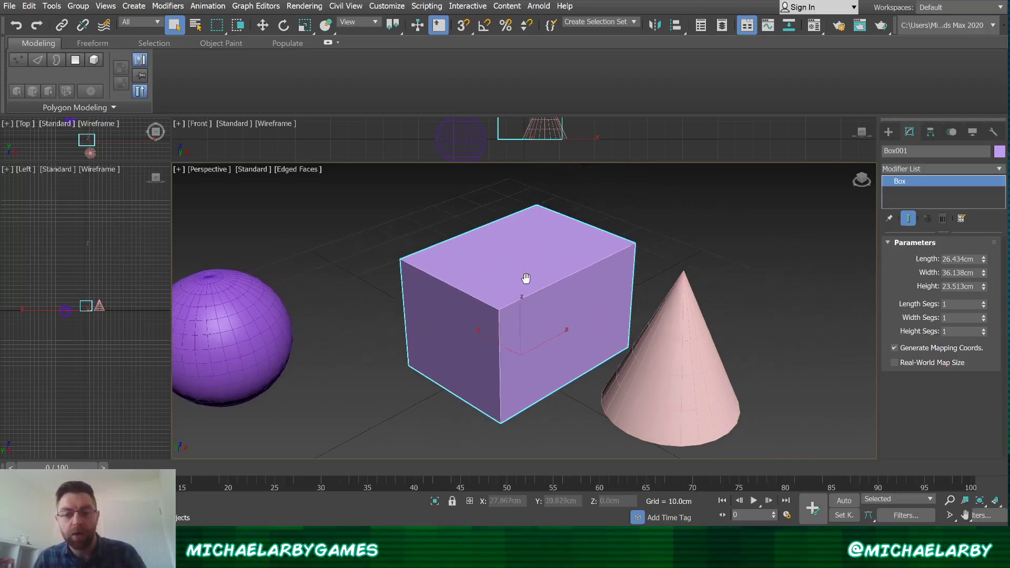
pyautogui.scroll(2, 525, 281)
pyautogui.hotkey('ctrl', 'd')
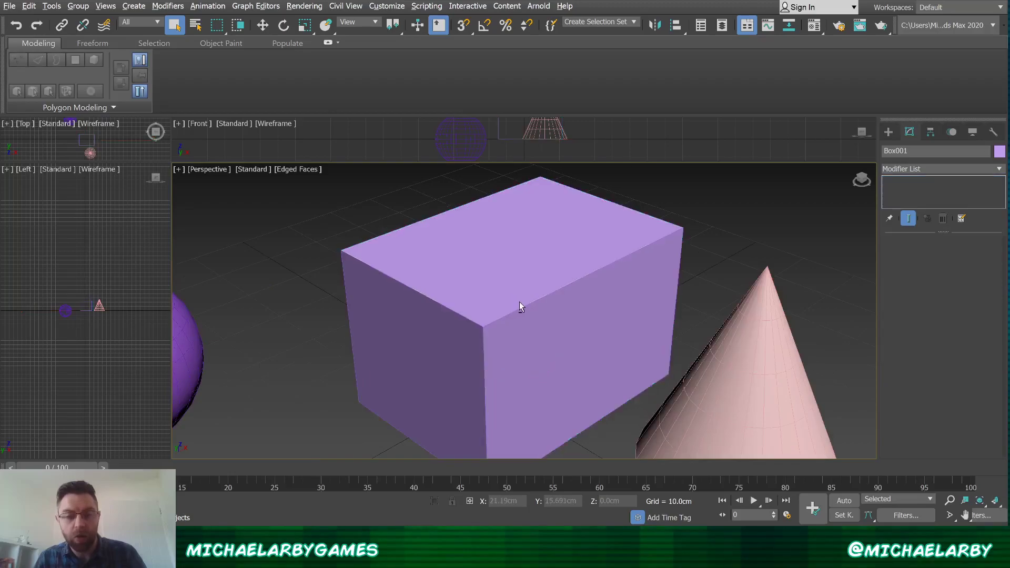
pyautogui.click(482, 278)
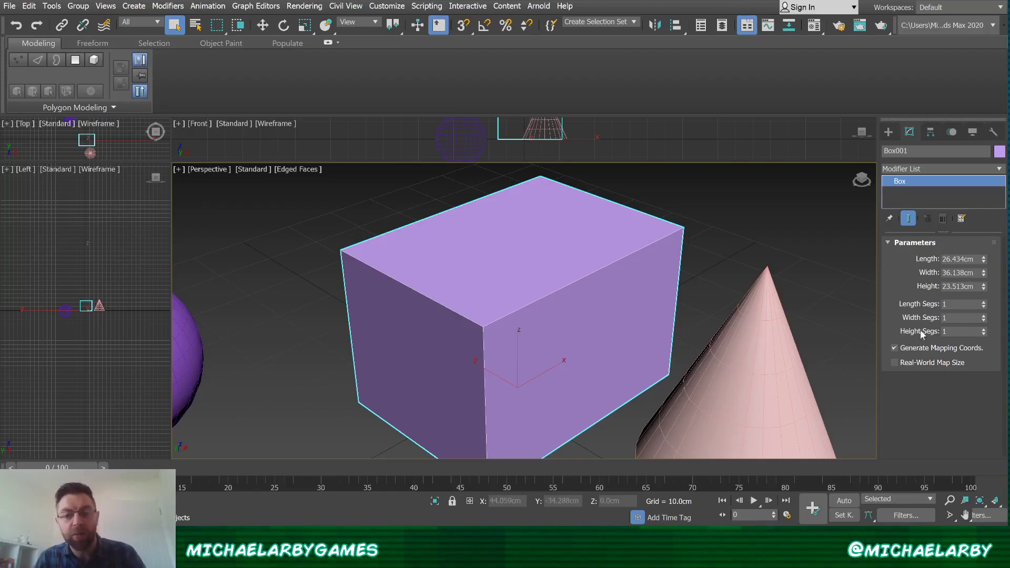
pyautogui.click(984, 302)
pyautogui.click(983, 302)
pyautogui.click(983, 316)
pyautogui.click(982, 316)
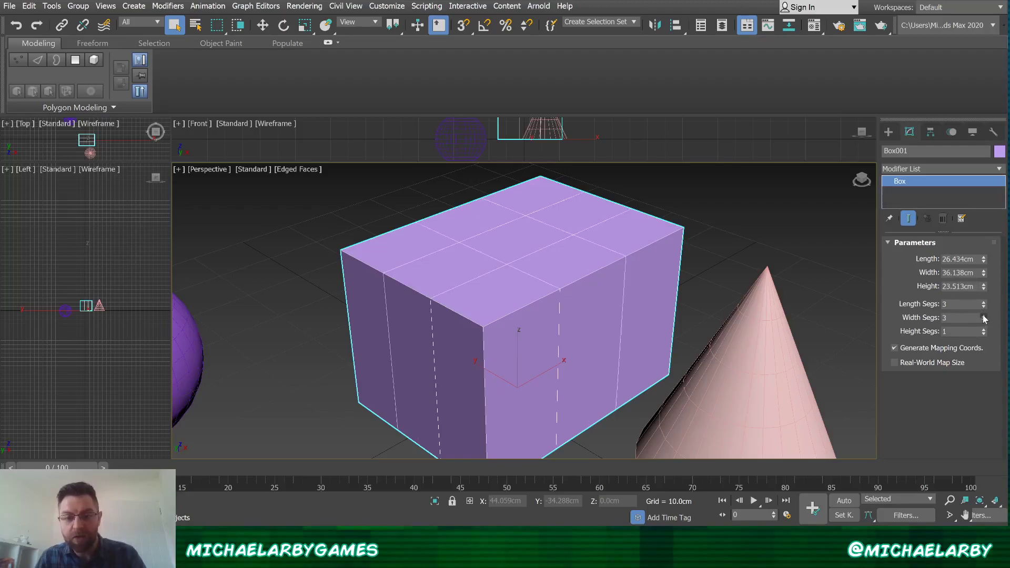
# - Set the height segments of the box to 3
pyautogui.moveTo(985, 332); pyautogui.dragTo(985, 332)
pyautogui.click(984, 335)
pyautogui.click(984, 335)
pyautogui.click(984, 334)
pyautogui.click(984, 334)
pyautogui.click(984, 335)
pyautogui.click(984, 335)
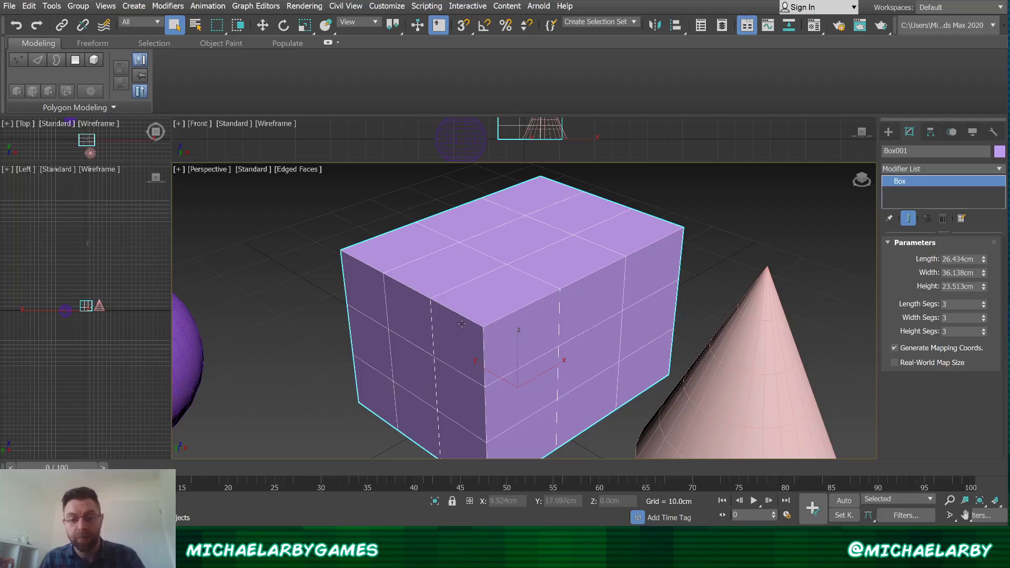
# - Select the segmented box and convert it to an Editable Poly
pyautogui.scroll(-5, 458, 316)
pyautogui.keyDown('alt'); pyautogui.click(445, 325); pyautogui.keyUp('alt')
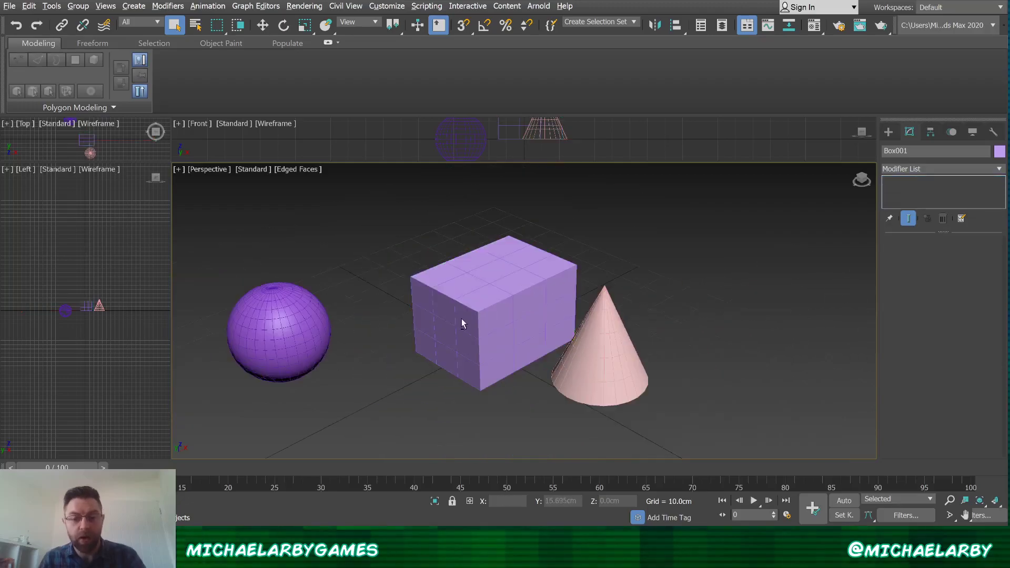
pyautogui.keyDown('alt'); pyautogui.moveTo(474, 315); pyautogui.dragTo(443, 299, button='middle'); pyautogui.keyUp('alt')
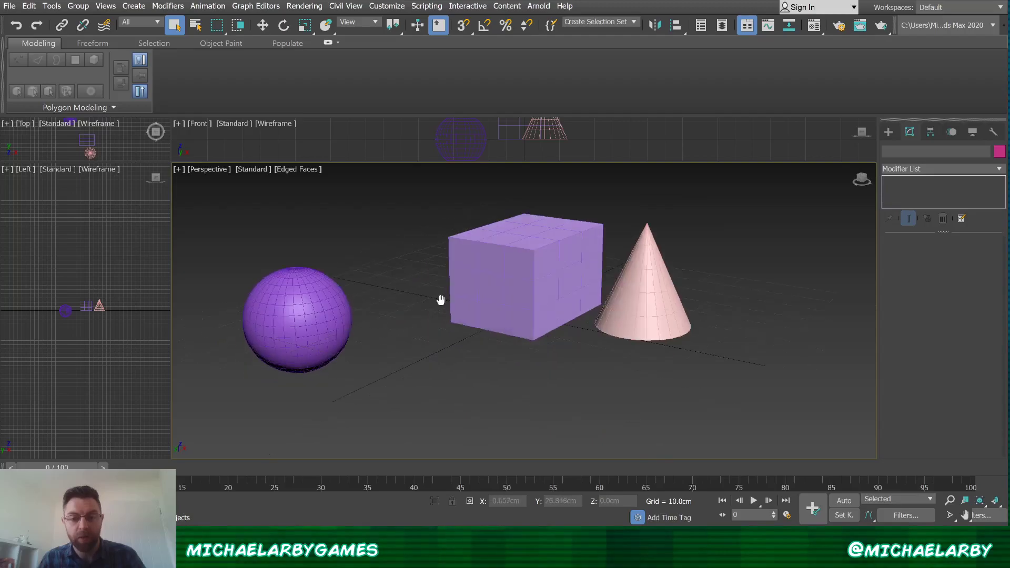
pyautogui.scroll(4, 442, 299)
pyautogui.click(539, 267)
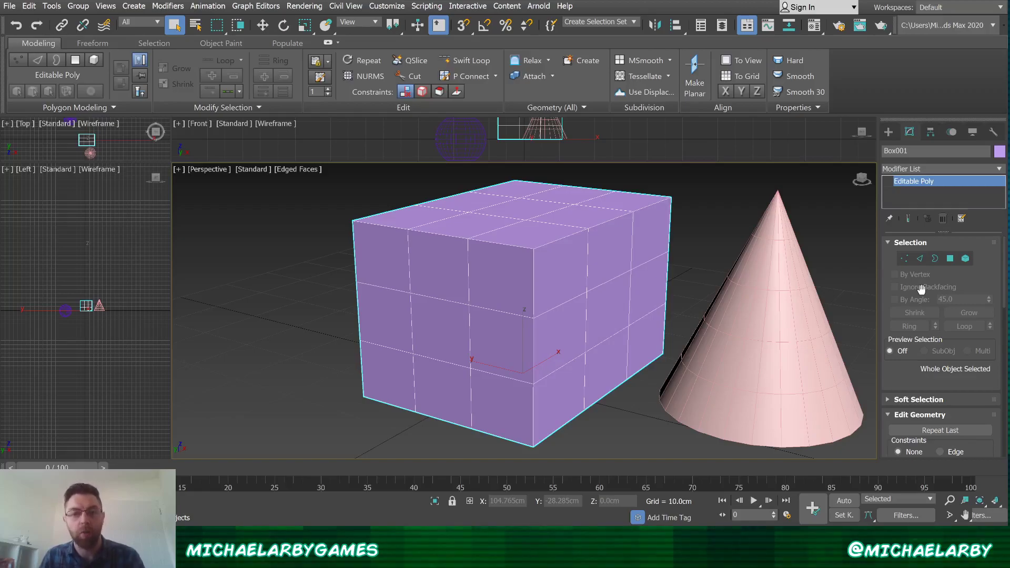
# - Look through the selection and geometry editing options of the box's Editable Poly
pyautogui.scroll(-3, 928, 295)
pyautogui.scroll(-6, 932, 298)
pyautogui.scroll(-2, 932, 300)
pyautogui.scroll(3, 932, 300)
pyautogui.scroll(5, 931, 299)
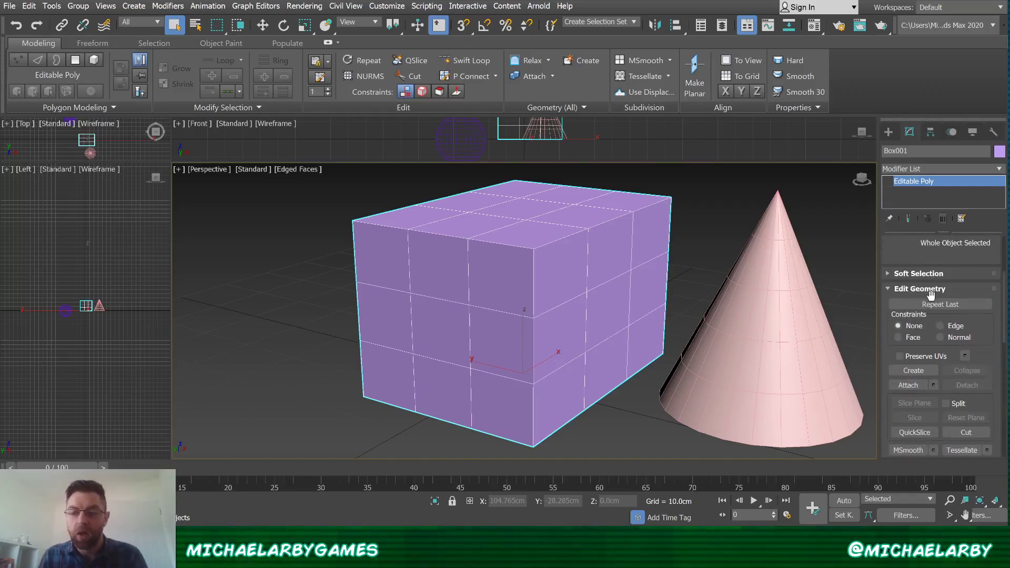
pyautogui.scroll(3, 931, 296)
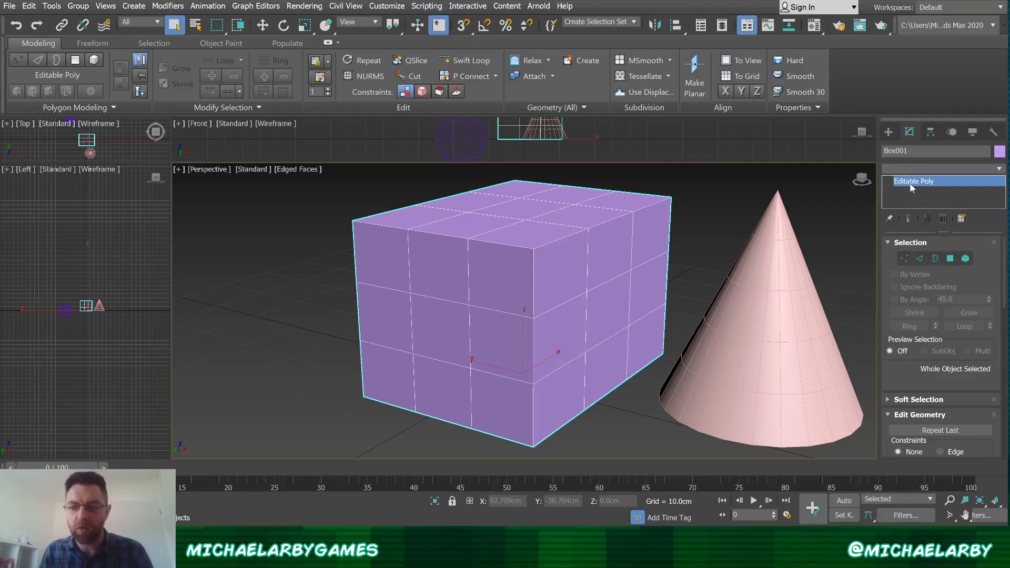
# - In vertex mode, select the four inner vertices of the box's near end face and move them outward
pyautogui.click(905, 258)
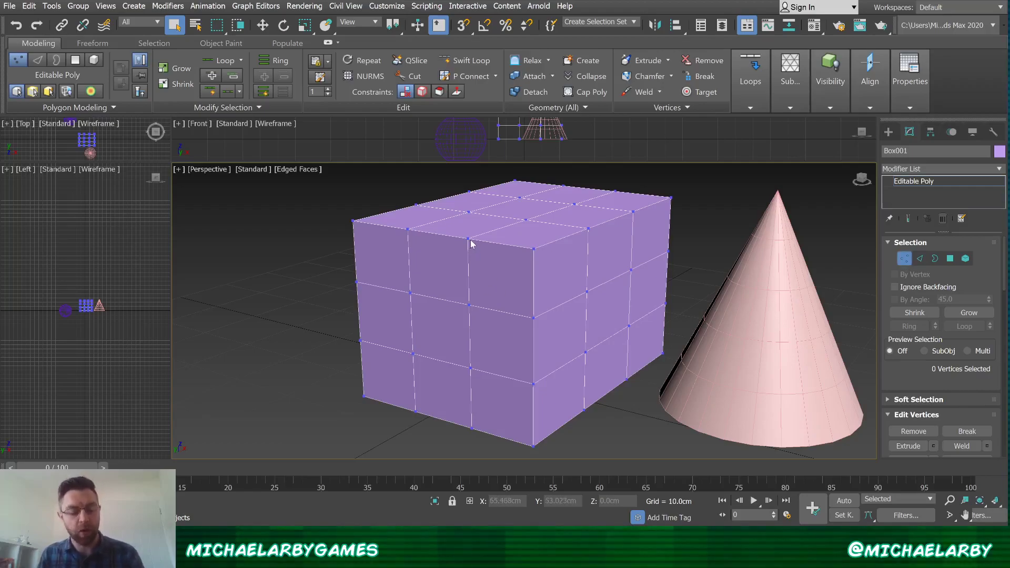
pyautogui.moveTo(503, 260); pyautogui.dragTo(493, 269, button='middle')
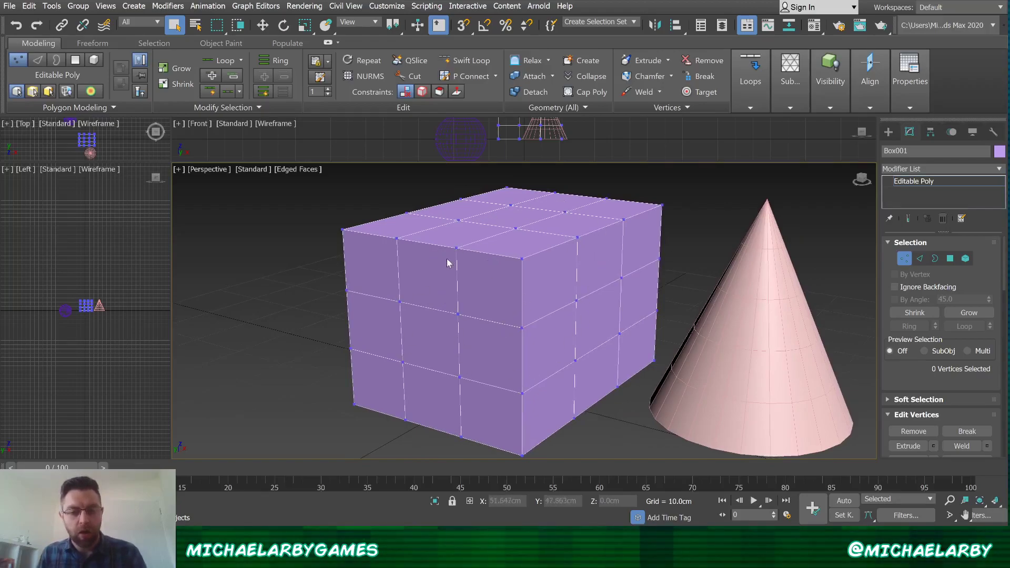
pyautogui.click(458, 314)
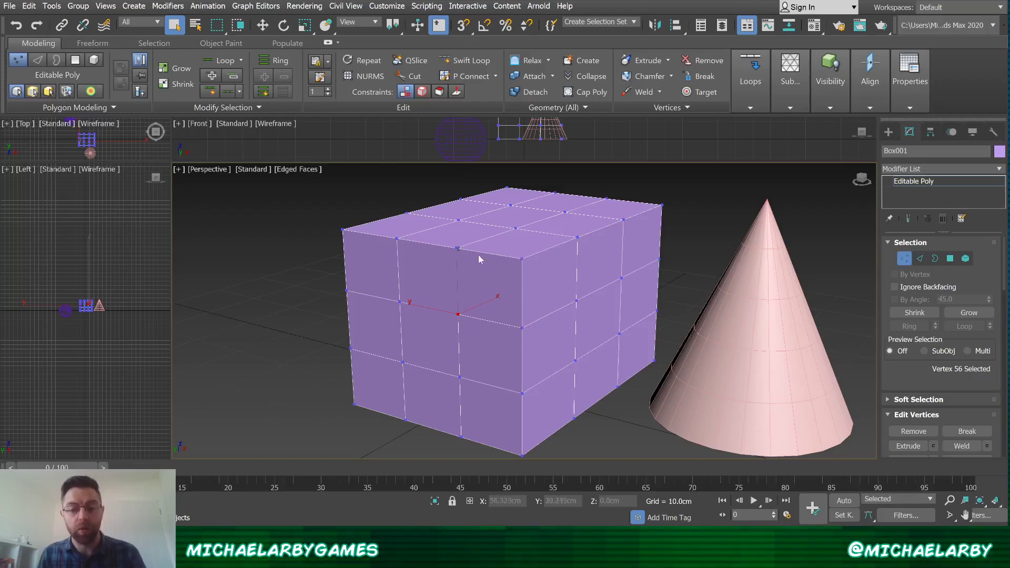
pyautogui.click(457, 247)
pyautogui.click(458, 315)
pyautogui.keyDown('ctrl'); pyautogui.click(400, 302); pyautogui.keyUp('ctrl')
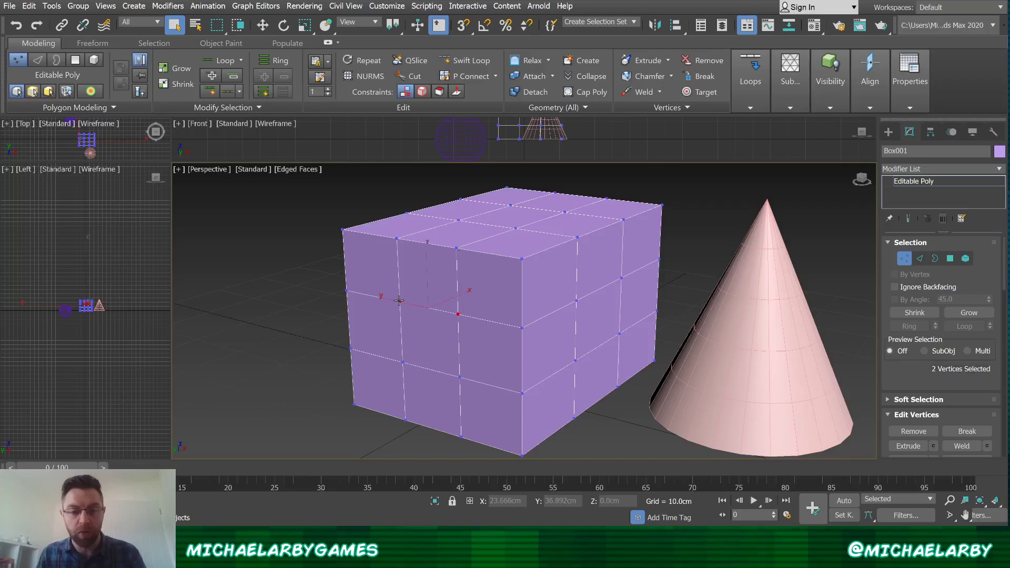
pyautogui.keyDown('ctrl'); pyautogui.click(403, 362); pyautogui.keyUp('ctrl')
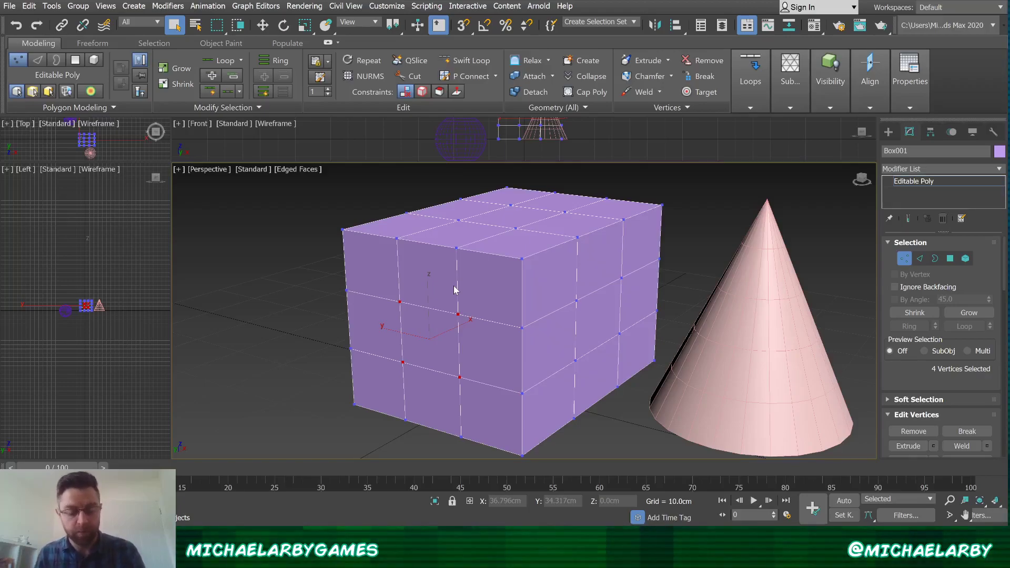
pyautogui.click(262, 25)
pyautogui.moveTo(457, 325); pyautogui.dragTo(420, 341)
# - Select the two middle vertices on the upper edge of the bulging end face and raise them about 3.7 cm
pyautogui.click(456, 247)
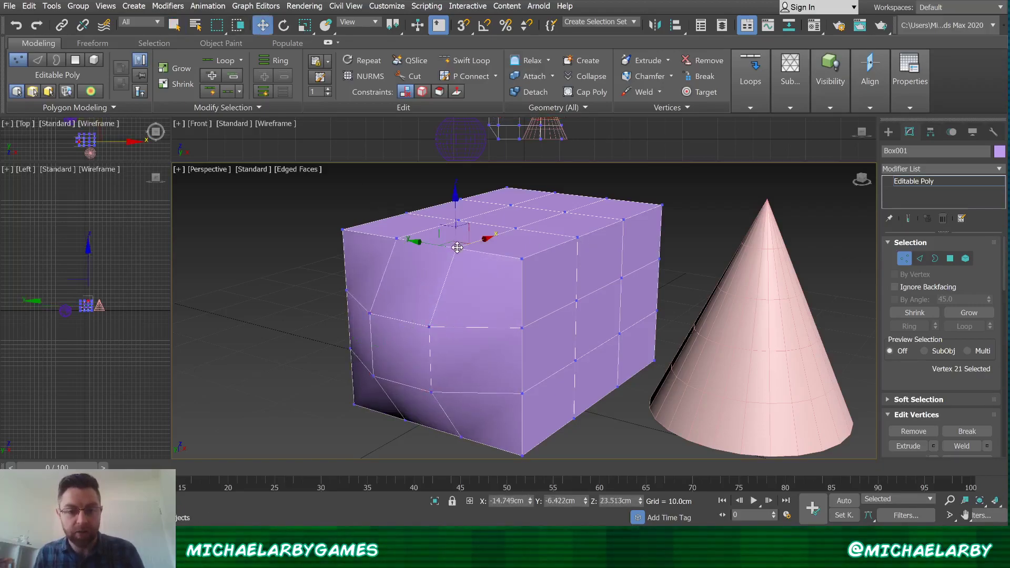
pyautogui.keyDown('ctrl'); pyautogui.click(396, 239); pyautogui.keyUp('ctrl')
pyautogui.moveTo(426, 206); pyautogui.dragTo(426, 177)
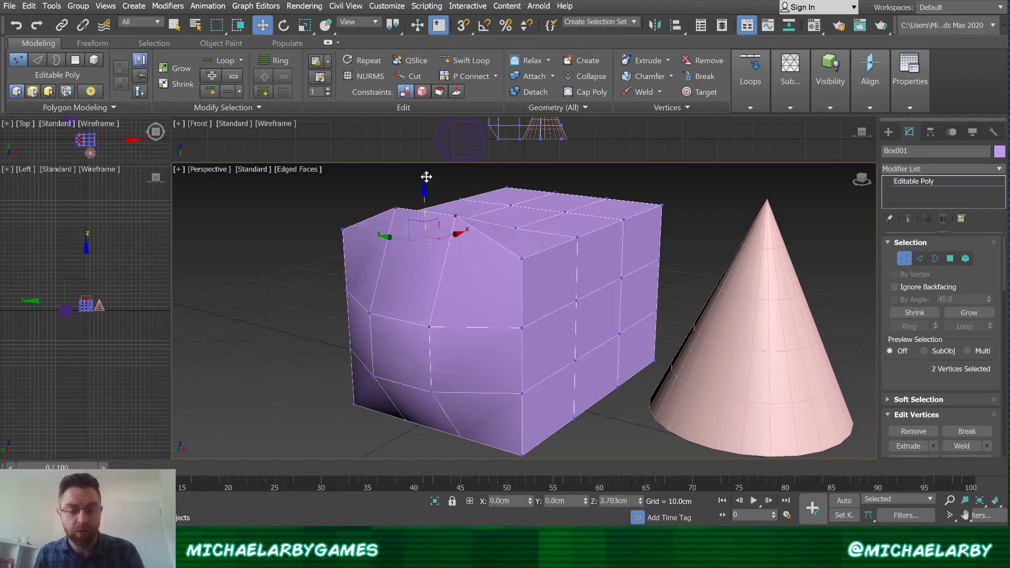
pyautogui.moveTo(514, 248)
pyautogui.keyDown('alt'); pyautogui.mouseDown(button='middle')
pyautogui.moveTo(448, 246)
pyautogui.moveTo(488, 232)
pyautogui.moveTo(515, 236)
pyautogui.moveTo(528, 258)
pyautogui.moveTo(483, 248)
pyautogui.moveTo(497, 230)
pyautogui.moveTo(525, 247)
pyautogui.moveTo(509, 257)
pyautogui.moveTo(504, 247)
pyautogui.mouseUp(button='middle'); pyautogui.keyUp('alt')
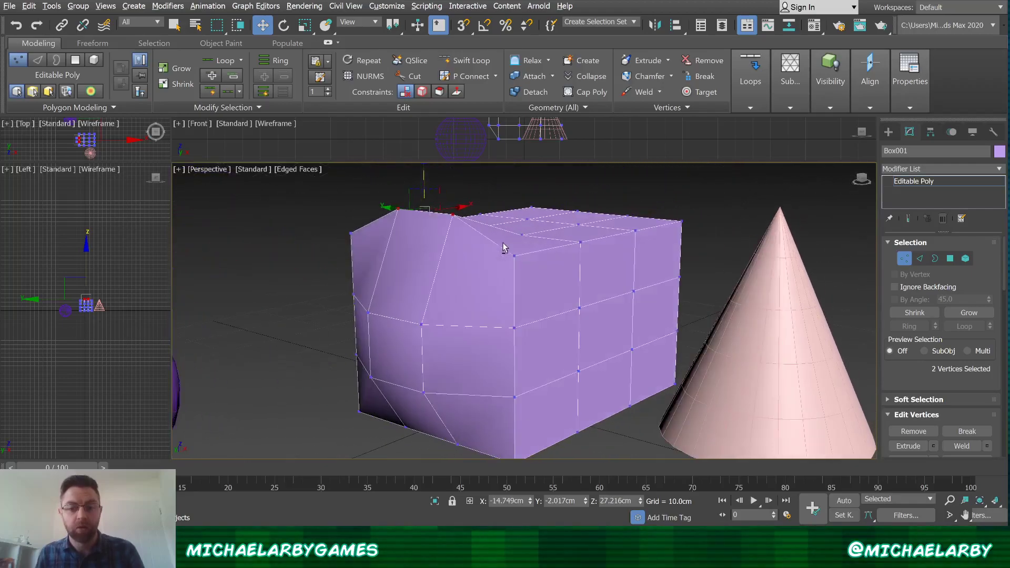
# - Switch the box to edge mode and select individual inner edges on its top face
pyautogui.click(921, 259)
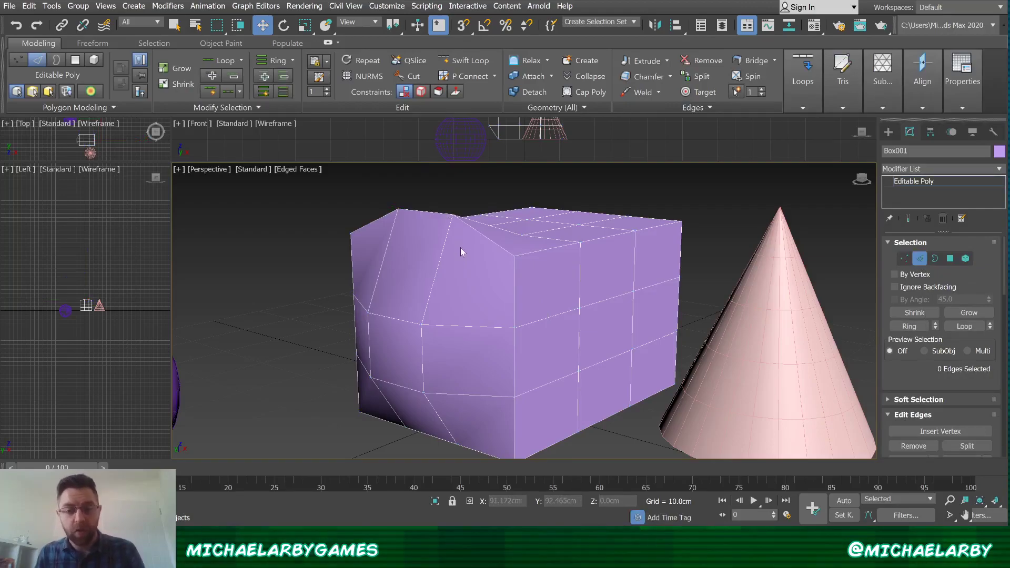
pyautogui.keyDown('alt'); pyautogui.moveTo(475, 245); pyautogui.dragTo(479, 259, button='middle'); pyautogui.keyUp('alt')
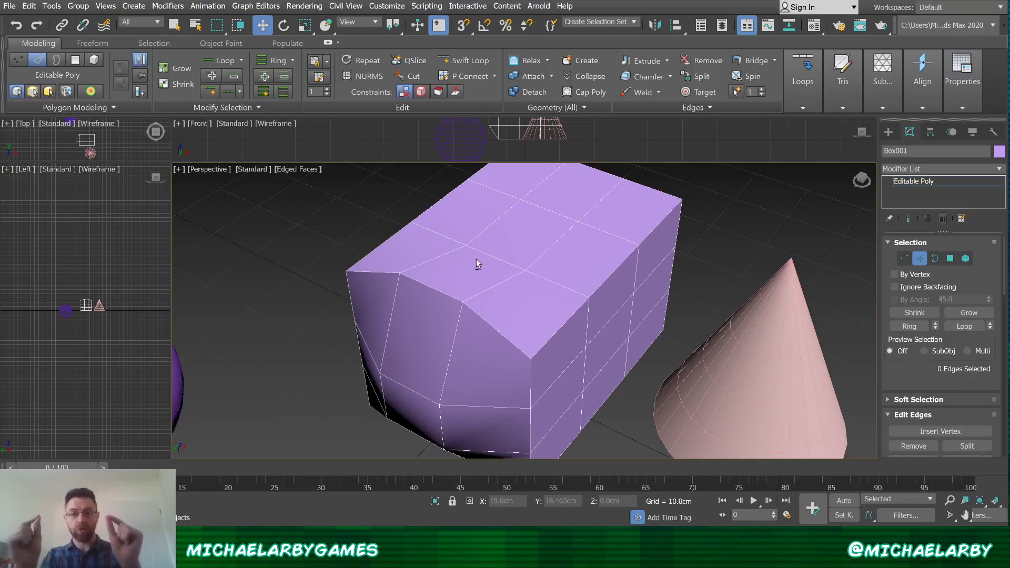
pyautogui.click(489, 227)
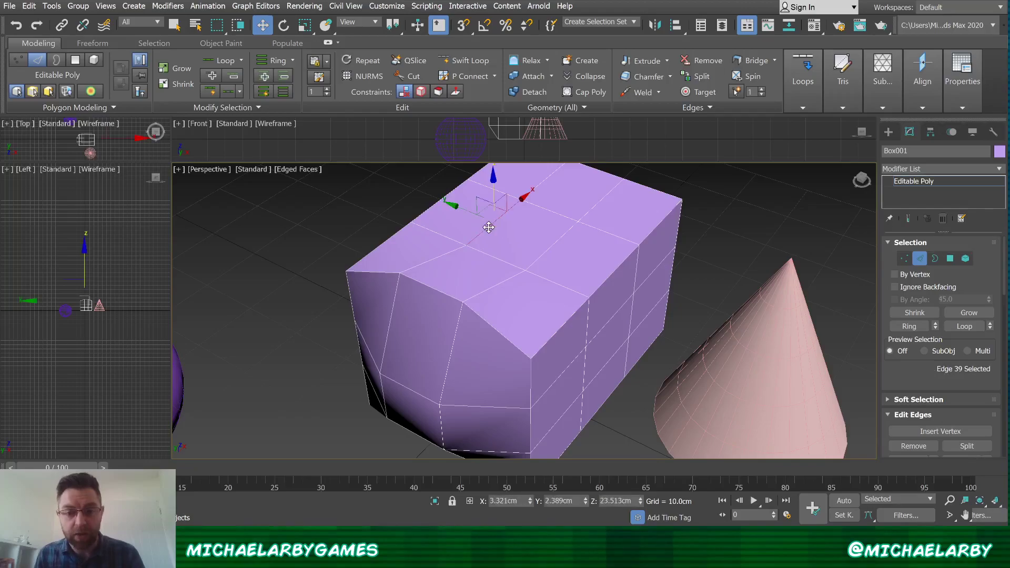
pyautogui.click(508, 263)
pyautogui.click(548, 262)
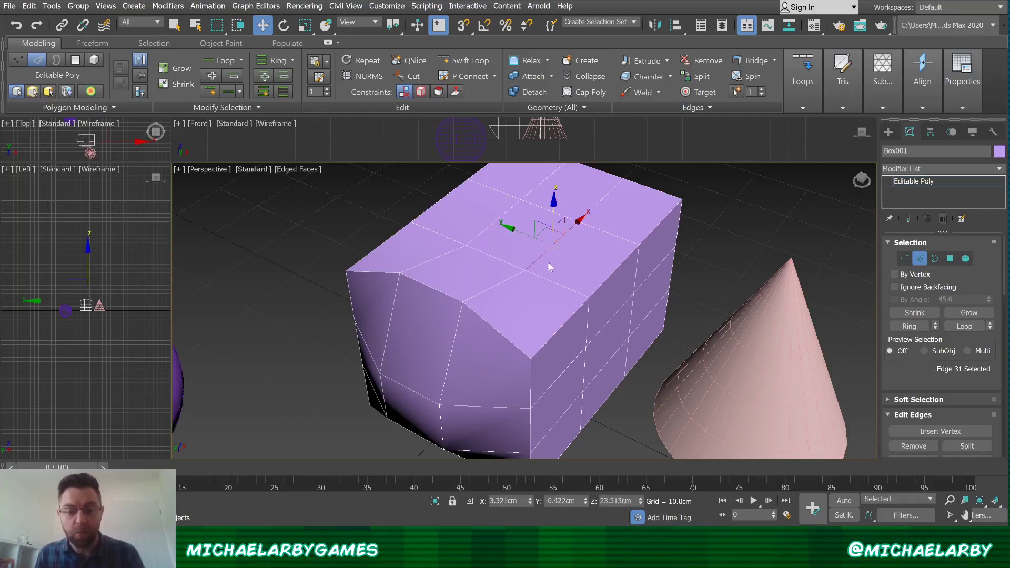
pyautogui.scroll(6, 539, 242)
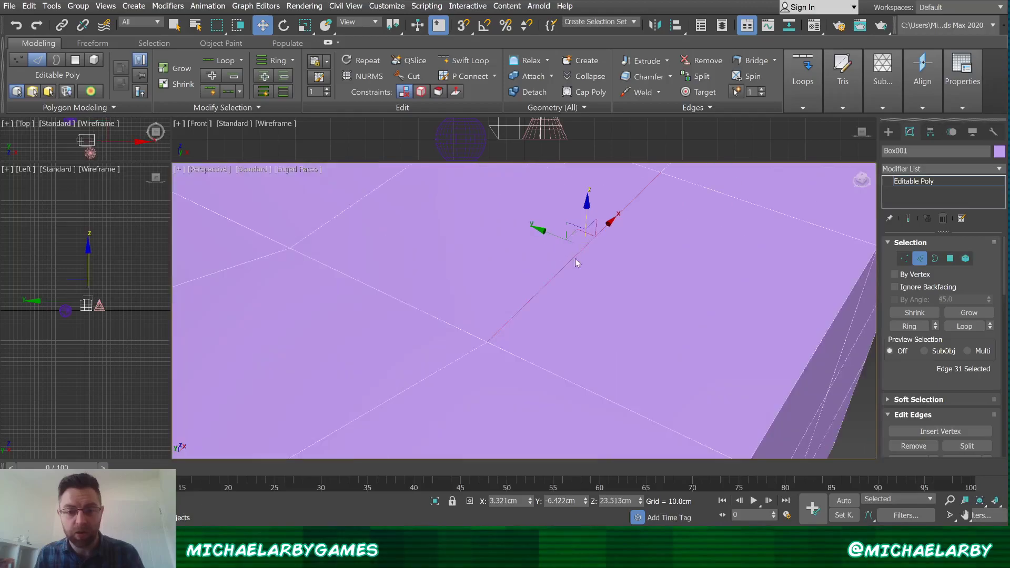
pyautogui.scroll(-2, 570, 263)
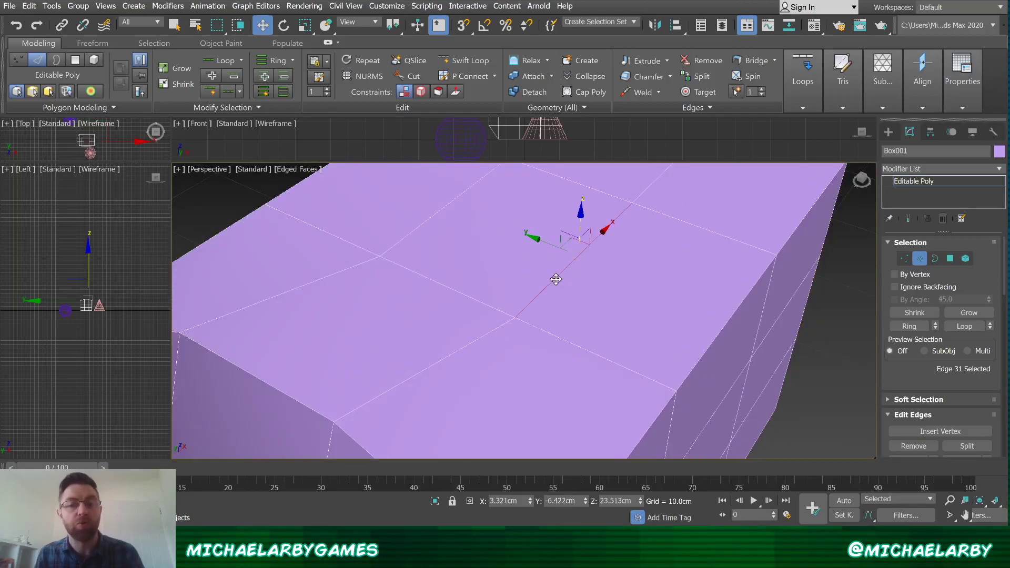
pyautogui.scroll(-3, 556, 279)
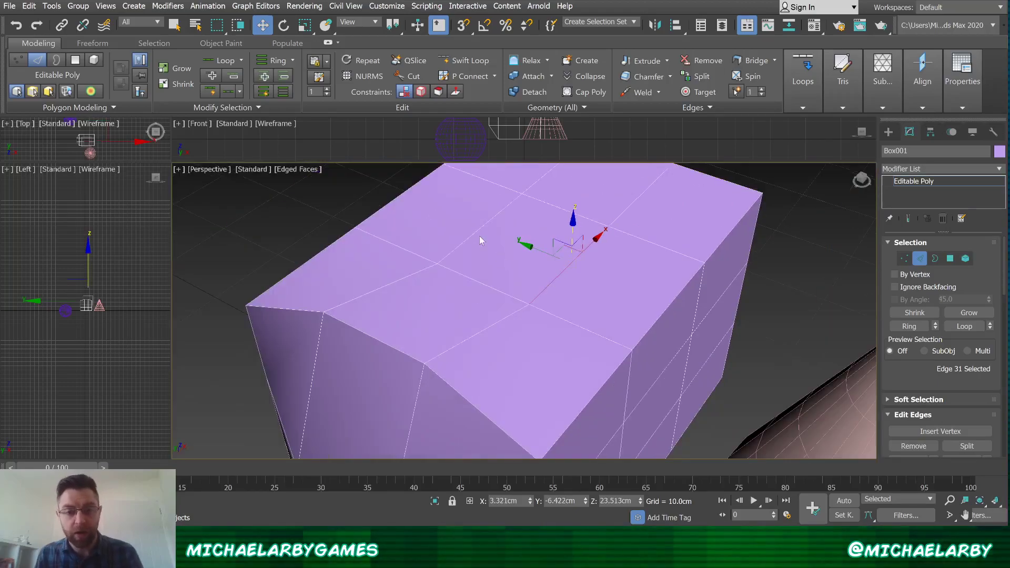
# - Select a crosswise edge on the box's top and extend the selection to its whole edge loop
pyautogui.keyDown('ctrl'); pyautogui.click(480, 284); pyautogui.keyUp('ctrl')
pyautogui.click(624, 235)
pyautogui.click(965, 327)
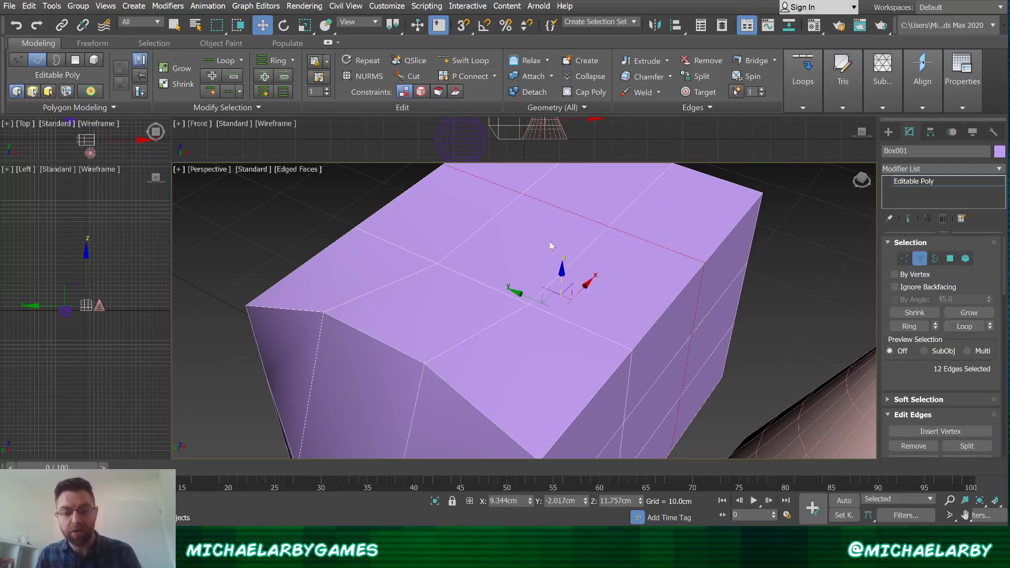
# - Select the single crosswise edge on the box's top beside the cone-side border and raise it about 4 cm
pyautogui.click(629, 235)
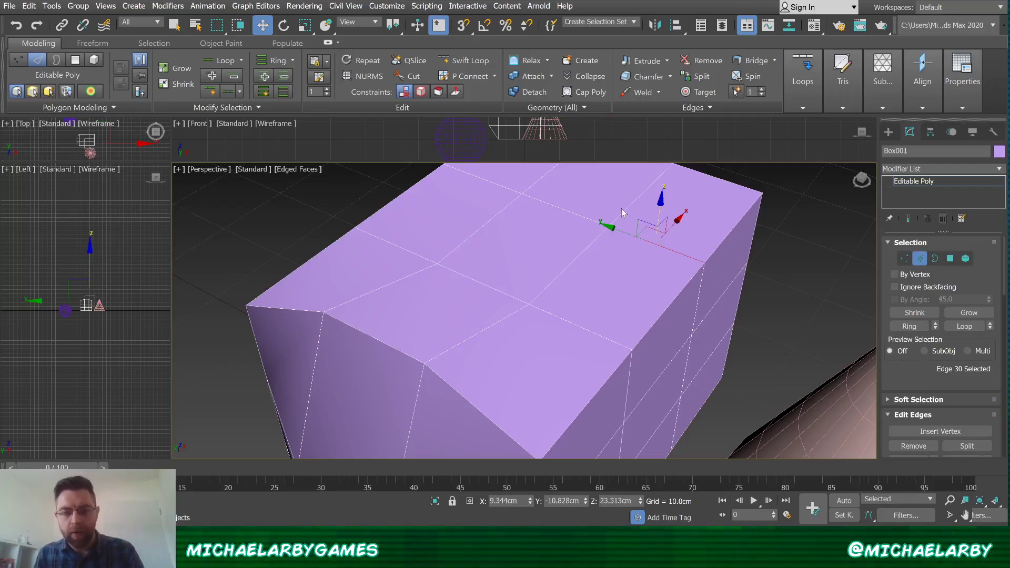
pyautogui.scroll(-3, 639, 266)
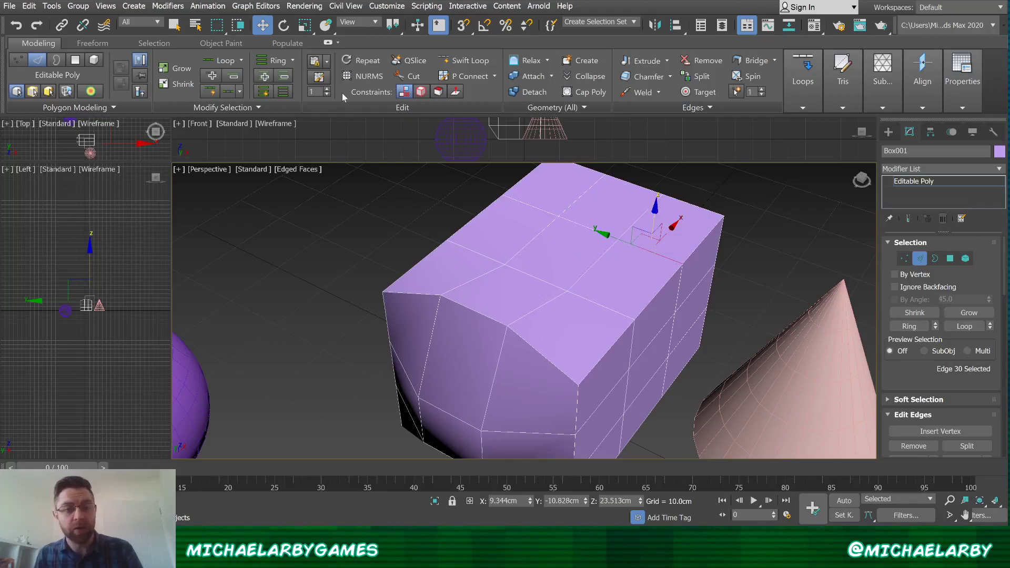
pyautogui.moveTo(655, 216); pyautogui.dragTo(658, 190)
pyautogui.keyDown('alt'); pyautogui.moveTo(642, 273); pyautogui.dragTo(550, 323, button='middle'); pyautogui.keyUp('alt')
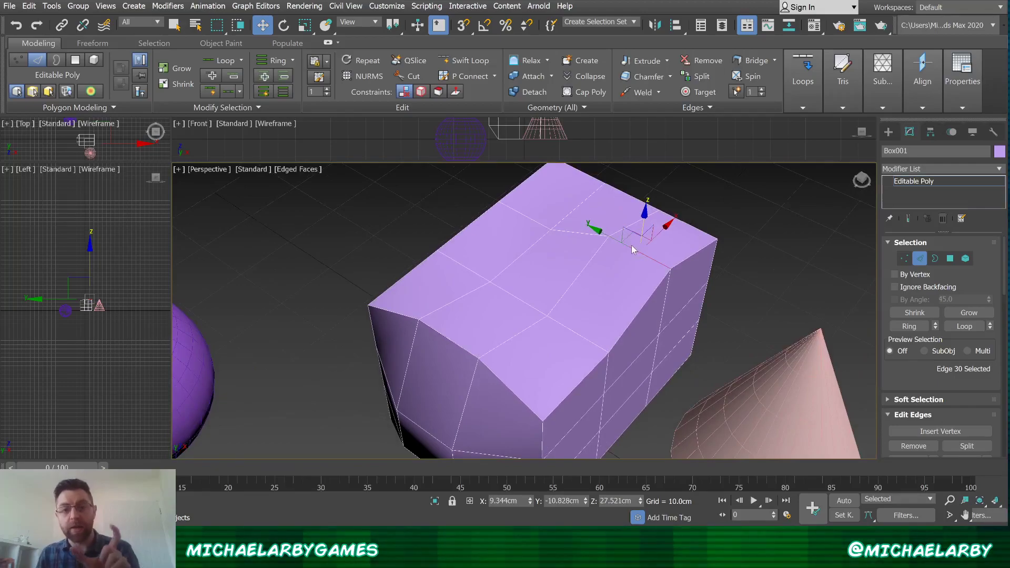
pyautogui.scroll(2, 632, 245)
pyautogui.scroll(-2, 646, 241)
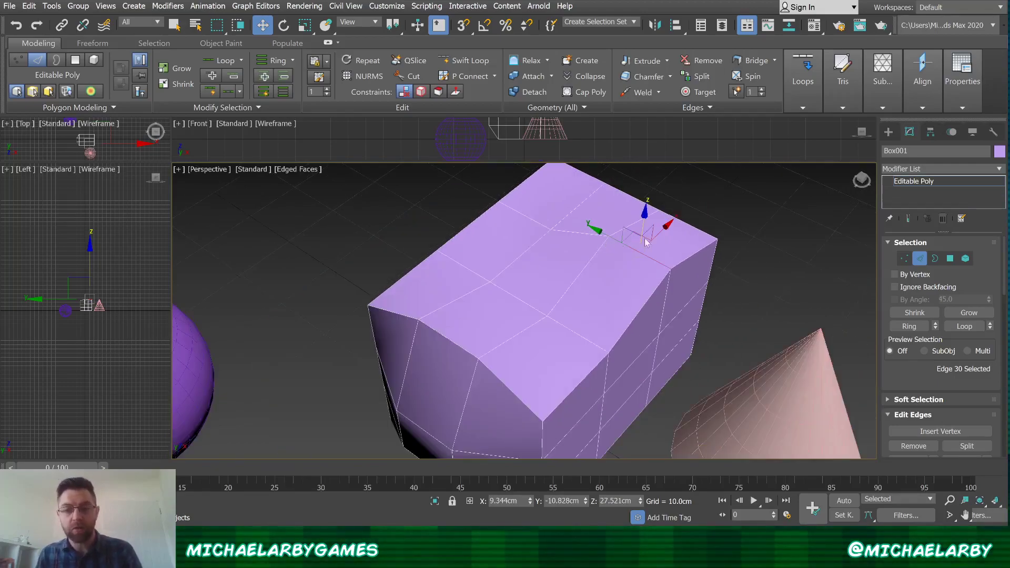
# - Switch to polygon mode and select the central polygon on the box's top face
pyautogui.click(950, 259)
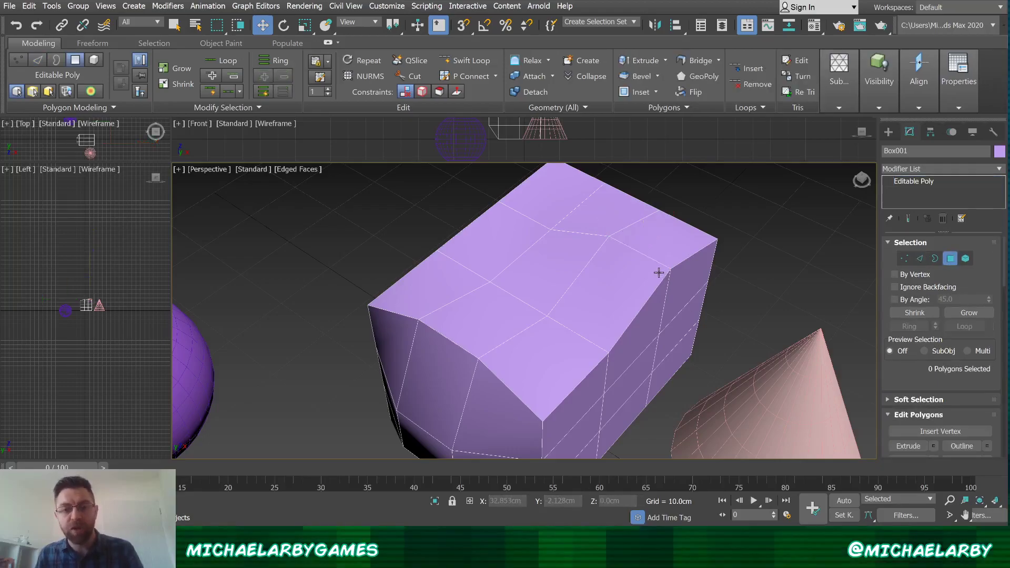
pyautogui.click(632, 285)
pyautogui.click(544, 271)
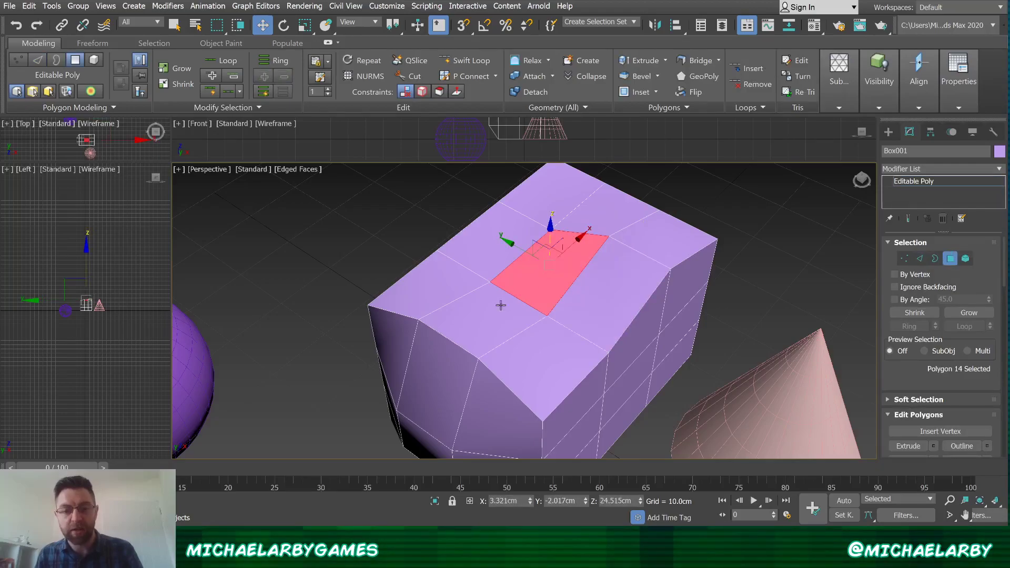
# - Select individual polygons one after another across the box's top face
pyautogui.click(493, 308)
pyautogui.click(532, 364)
pyautogui.click(532, 270)
pyautogui.click(511, 237)
pyautogui.click(542, 209)
pyautogui.click(591, 212)
pyautogui.click(667, 230)
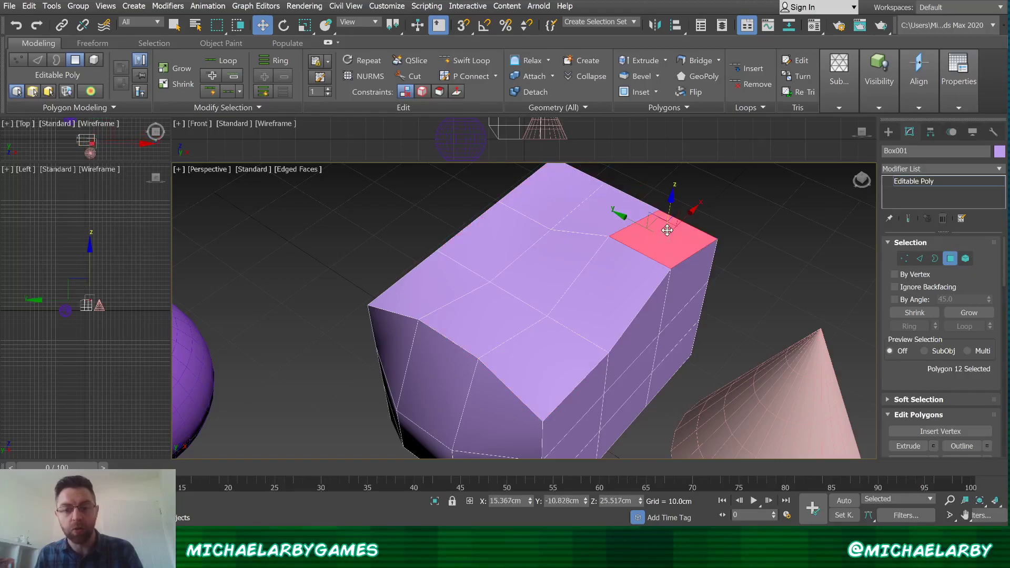
pyautogui.click(620, 280)
pyautogui.click(537, 263)
pyautogui.click(457, 273)
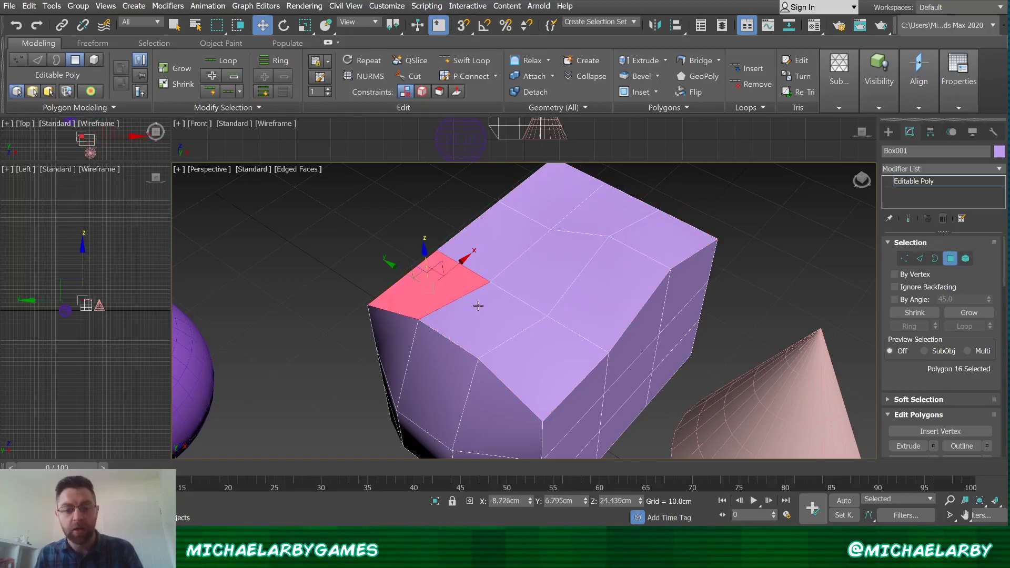
pyautogui.click(476, 304)
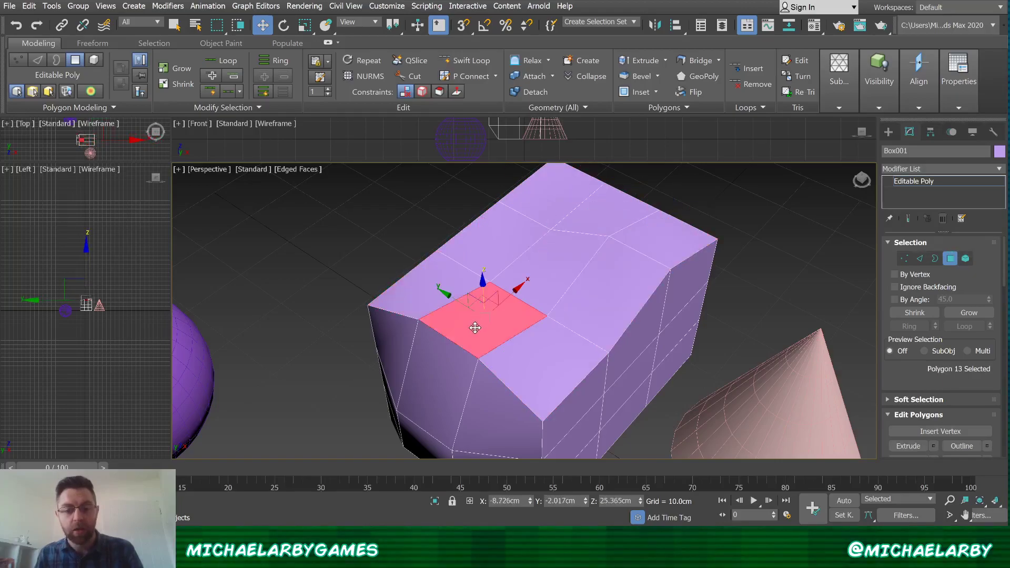
# - Select the upper corner polygon on the box's side facing the cone and push it about 0.9 cm inward along Y
pyautogui.keyDown('alt'); pyautogui.click(516, 334); pyautogui.keyUp('alt')
pyautogui.keyDown('alt'); pyautogui.moveTo(524, 362); pyautogui.dragTo(516, 333, button='middle'); pyautogui.keyUp('alt')
pyautogui.click(572, 332)
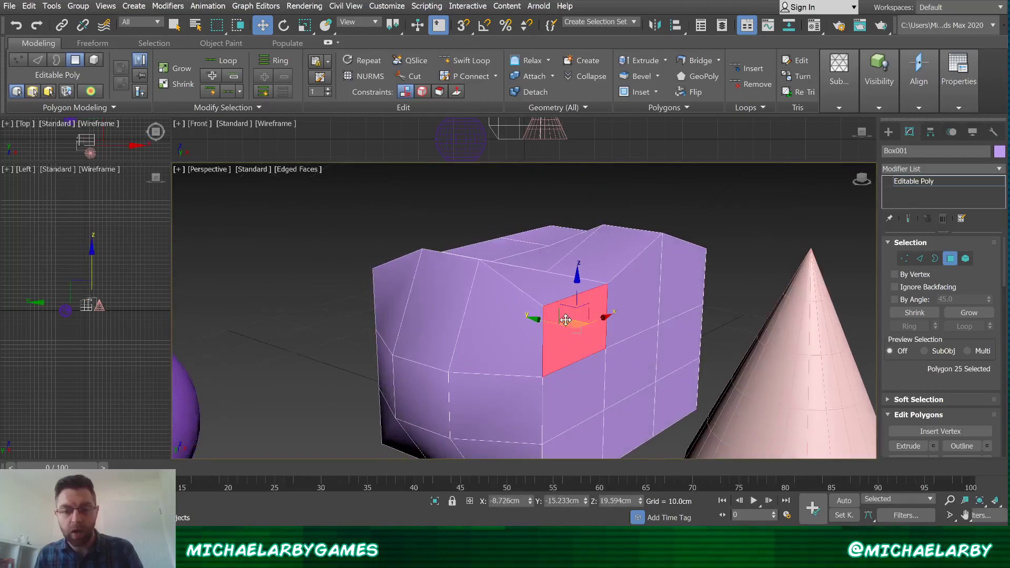
pyautogui.moveTo(543, 320)
pyautogui.mouseDown()
pyautogui.moveTo(566, 318)
pyautogui.moveTo(537, 318)
pyautogui.mouseUp()
pyautogui.moveTo(568, 288); pyautogui.dragTo(524, 312)
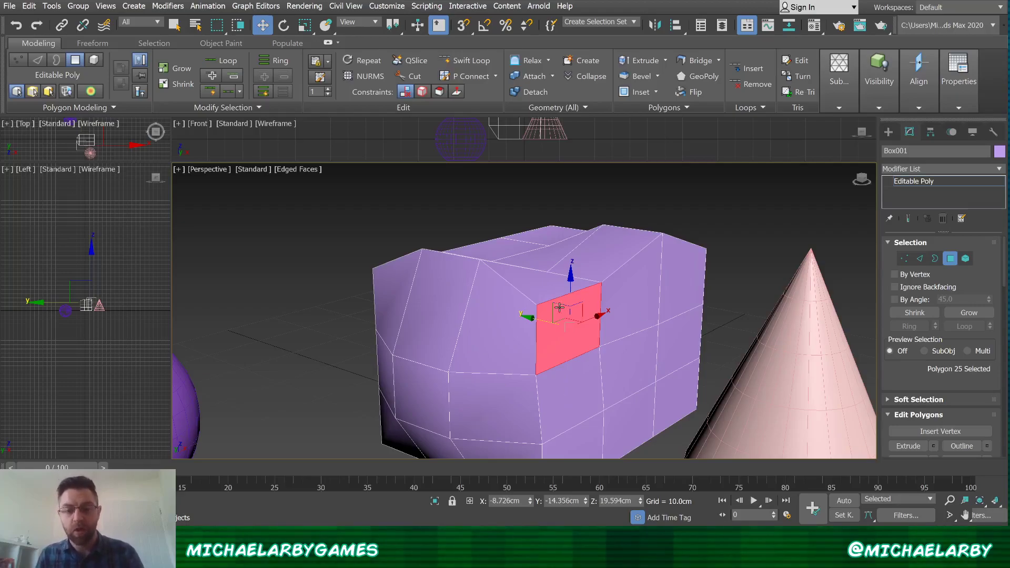
# - Leave the box's polygon mode and select the whole sphere
pyautogui.keyDown('alt'); pyautogui.moveTo(500, 318); pyautogui.dragTo(494, 356, button='middle'); pyautogui.keyUp('alt')
pyautogui.scroll(3, 505, 264)
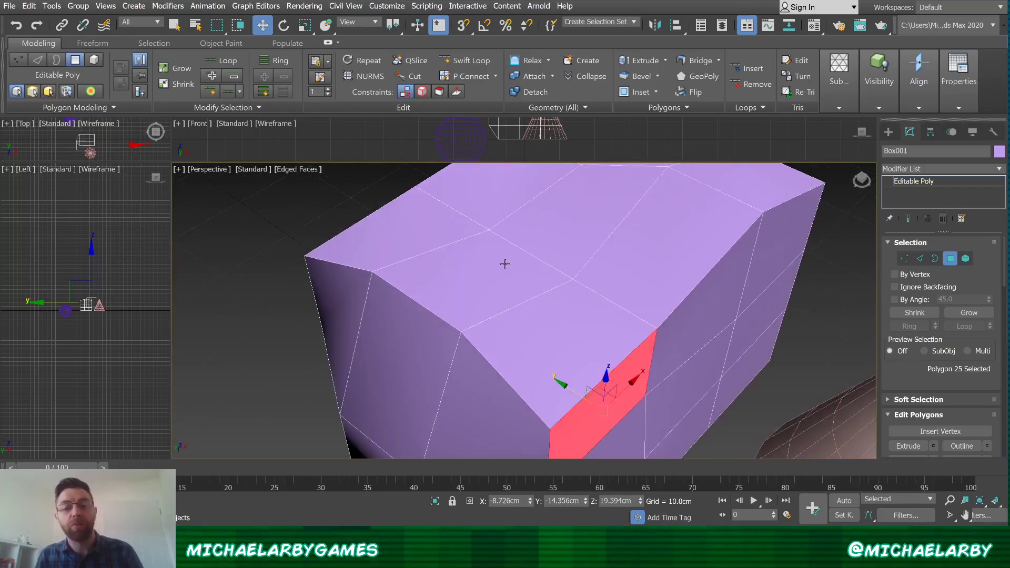
pyautogui.scroll(-4, 538, 283)
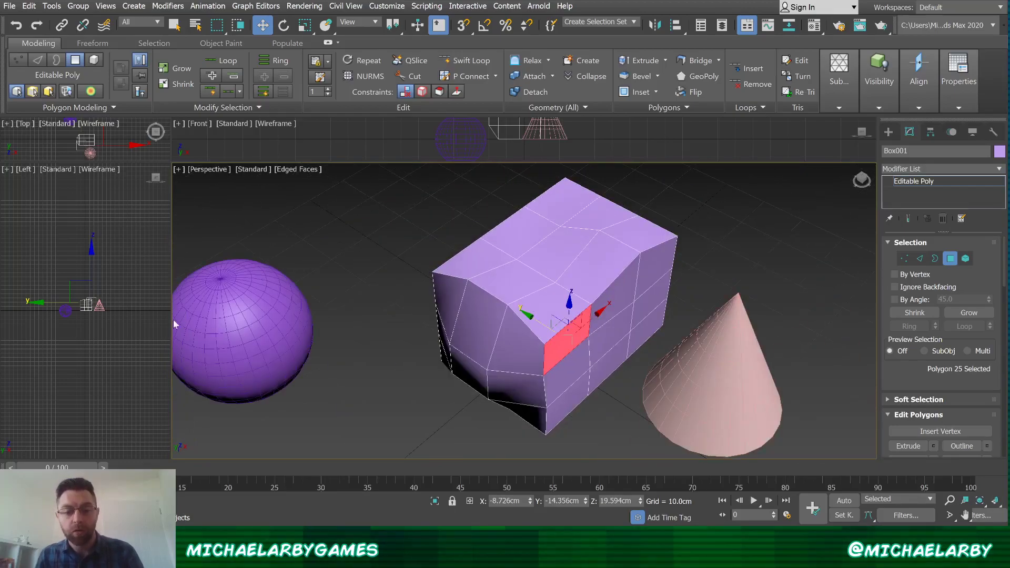
pyautogui.moveTo(282, 267); pyautogui.dragTo(402, 255, button='middle')
pyautogui.click(367, 314)
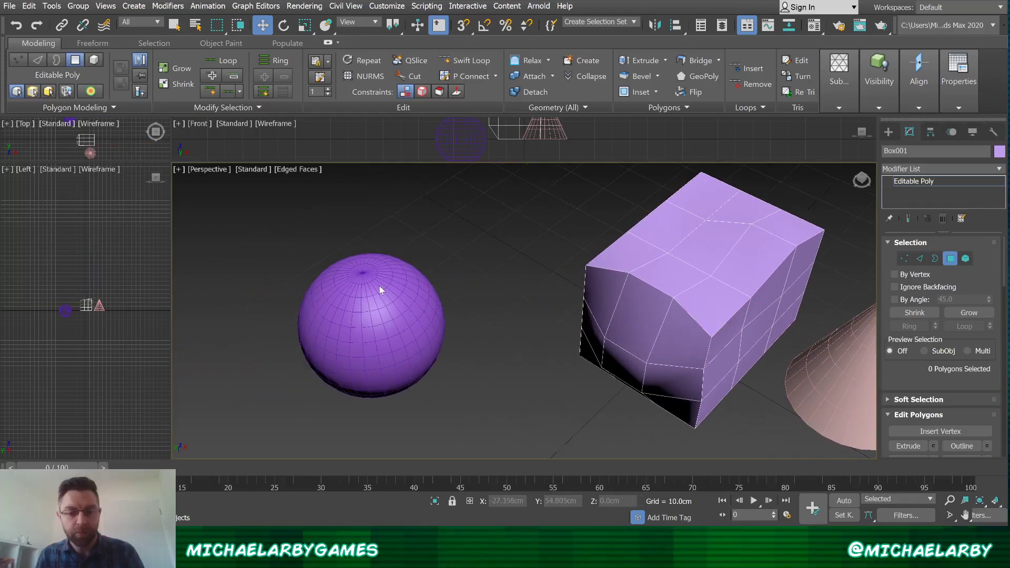
pyautogui.press('4')
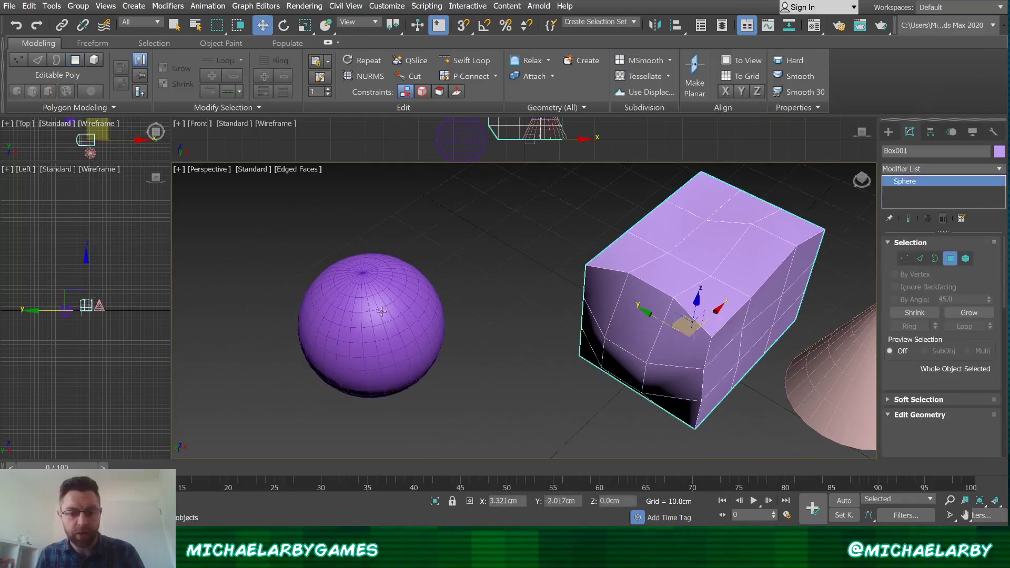
pyautogui.click(363, 295)
# - Examine the sphere's segment lines around its upper pole up close
pyautogui.scroll(3, 350, 285)
pyautogui.scroll(5, 350, 285)
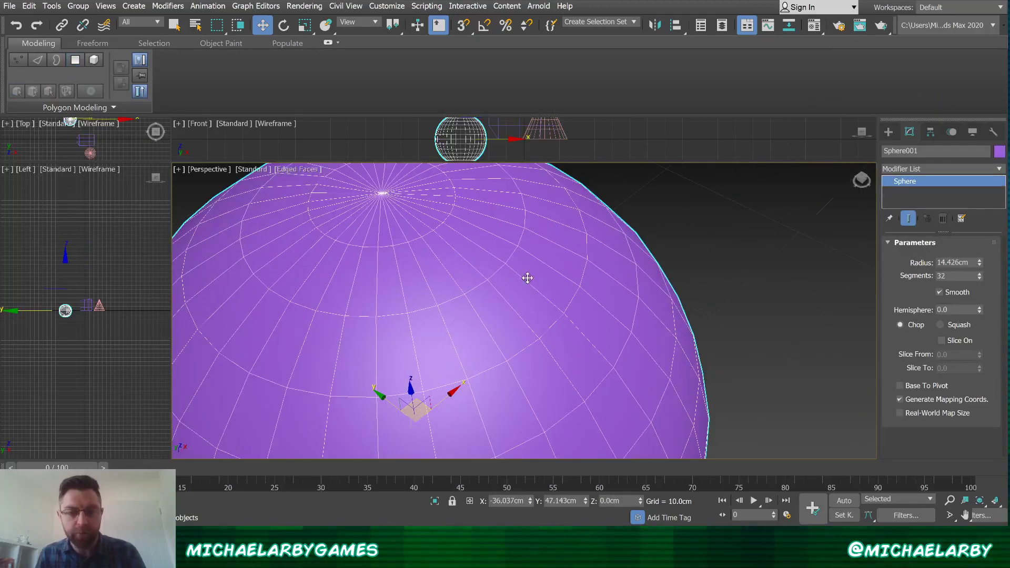
pyautogui.keyDown('alt'); pyautogui.moveTo(372, 225); pyautogui.dragTo(416, 272, button='middle'); pyautogui.keyUp('alt')
pyautogui.scroll(2, 417, 272)
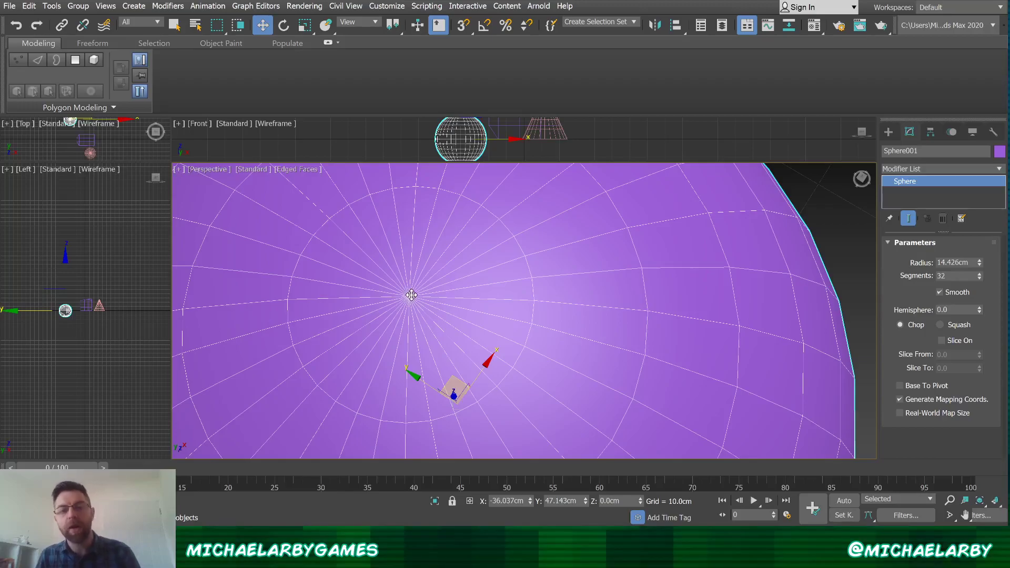
pyautogui.scroll(-5, 409, 293)
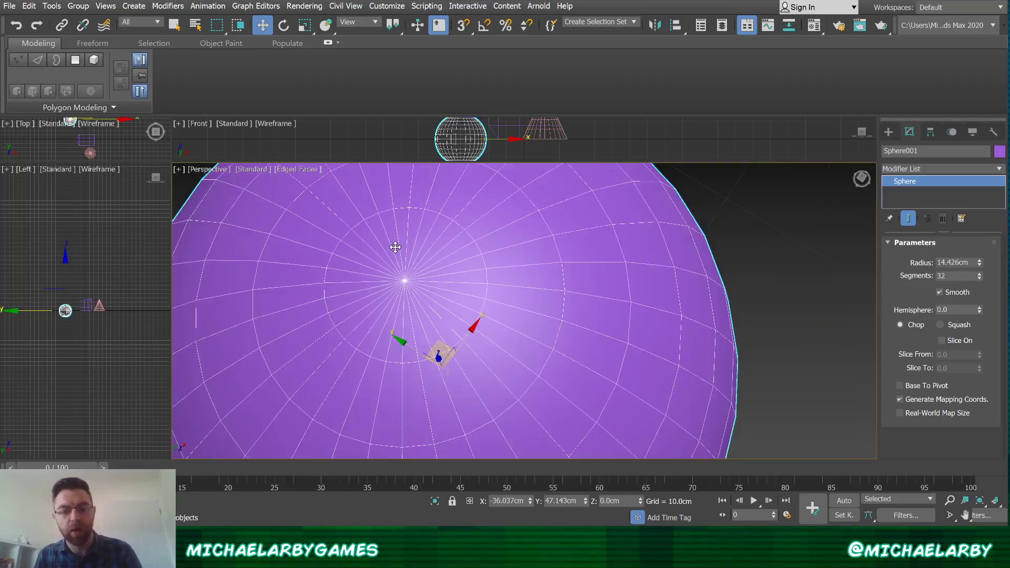
# - Select the box as a whole object in place of the sphere
pyautogui.keyDown('alt'); pyautogui.moveTo(547, 347); pyautogui.dragTo(316, 350, button='middle'); pyautogui.keyUp('alt')
pyautogui.keyDown('alt'); pyautogui.moveTo(537, 262); pyautogui.dragTo(403, 305, button='middle'); pyautogui.keyUp('alt')
pyautogui.click(448, 314)
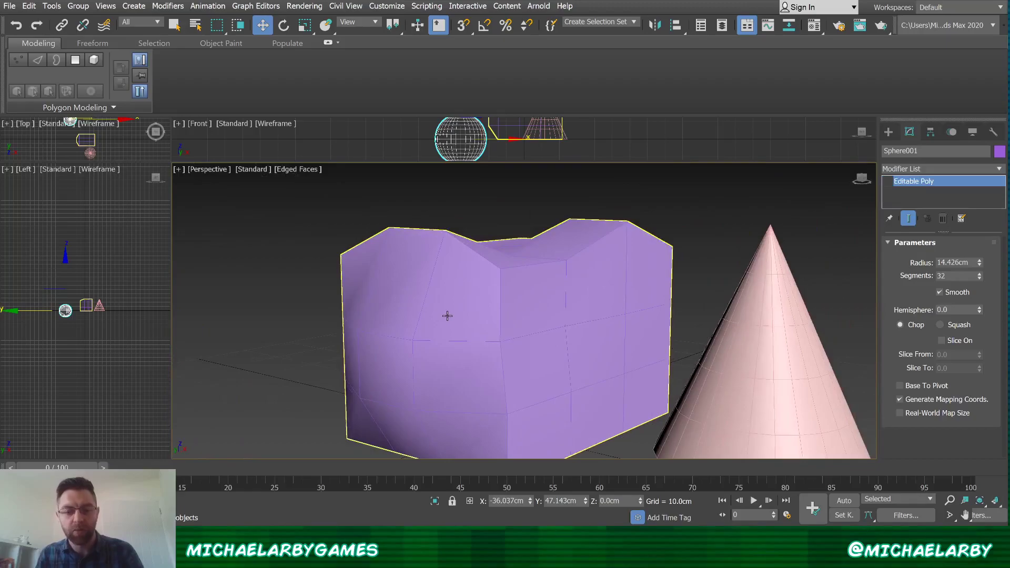
pyautogui.click(413, 301)
pyautogui.keyDown('alt'); pyautogui.moveTo(492, 266); pyautogui.dragTo(461, 267, button='middle'); pyautogui.keyUp('alt')
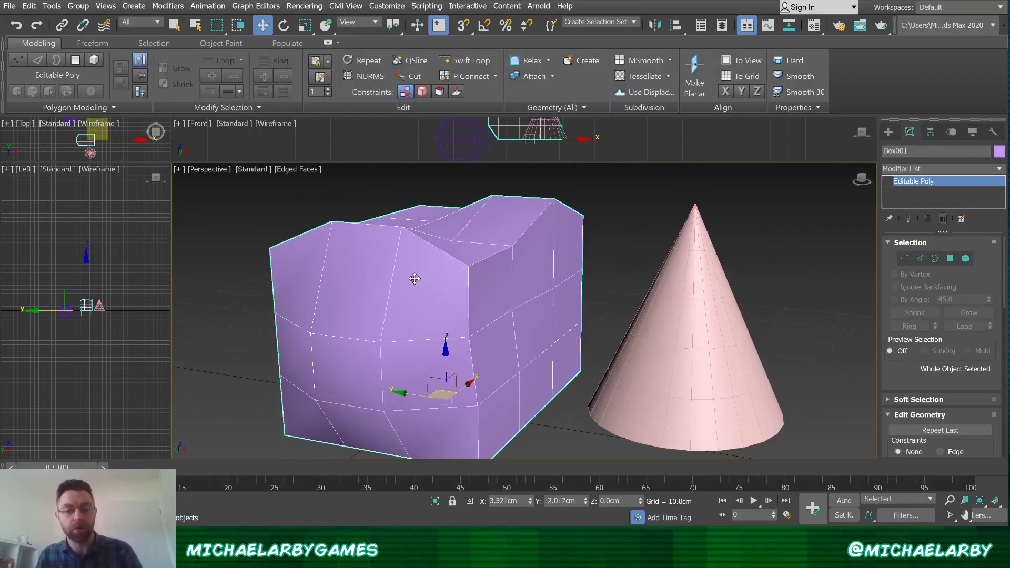
pyautogui.moveTo(498, 284)
pyautogui.keyDown('alt'); pyautogui.mouseDown(button='middle')
pyautogui.moveTo(463, 295)
pyautogui.moveTo(496, 277)
pyautogui.mouseUp(button='middle'); pyautogui.keyUp('alt')
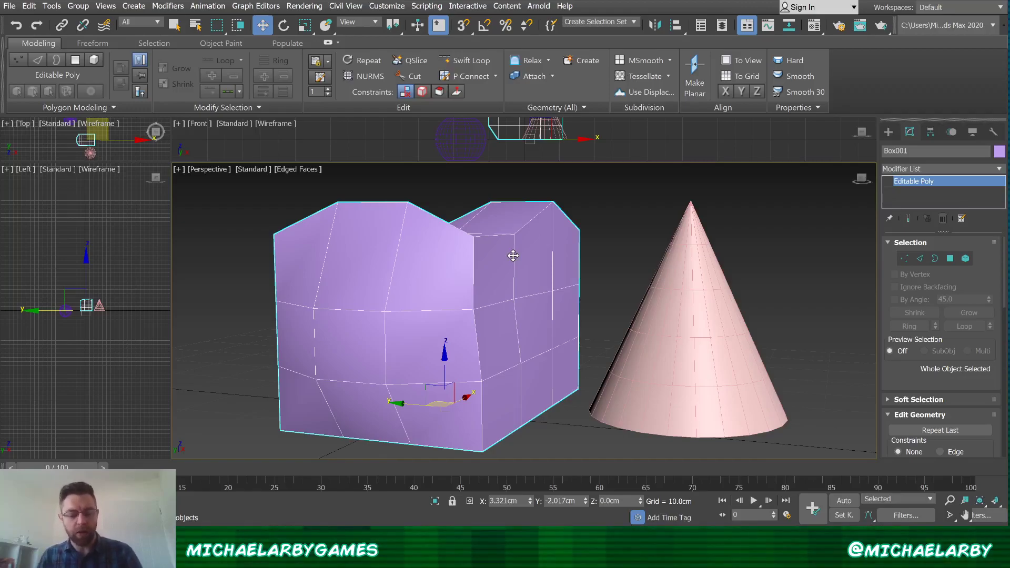
pyautogui.moveTo(496, 279)
pyautogui.keyDown('alt'); pyautogui.mouseDown(button='middle')
pyautogui.moveTo(475, 289)
pyautogui.moveTo(500, 320)
pyautogui.moveTo(471, 301)
pyautogui.moveTo(478, 279)
pyautogui.mouseUp(button='middle'); pyautogui.keyUp('alt')
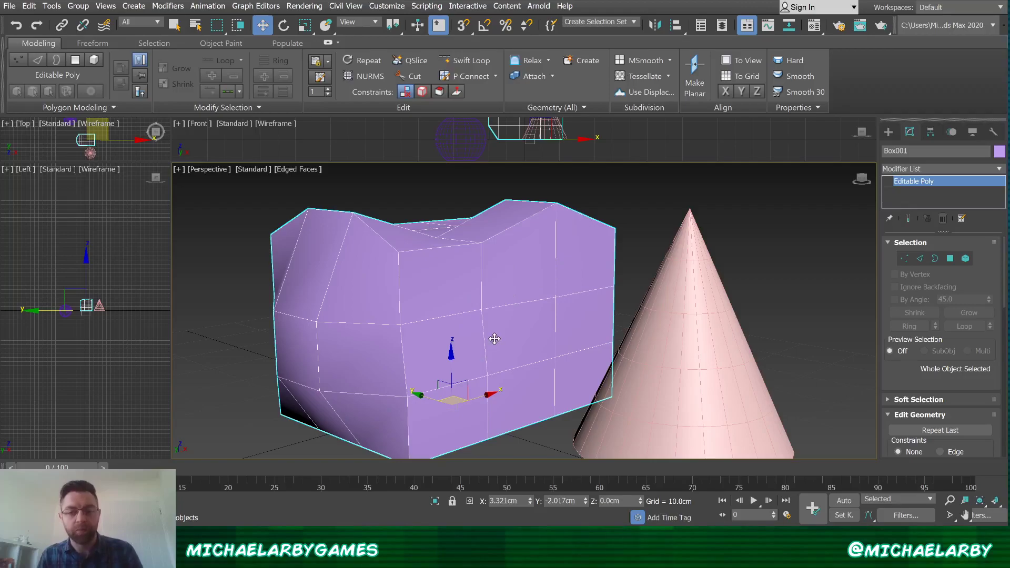
pyautogui.scroll(4, 494, 339)
pyautogui.scroll(-4, 501, 275)
pyautogui.scroll(4, 462, 282)
pyautogui.scroll(-4, 465, 285)
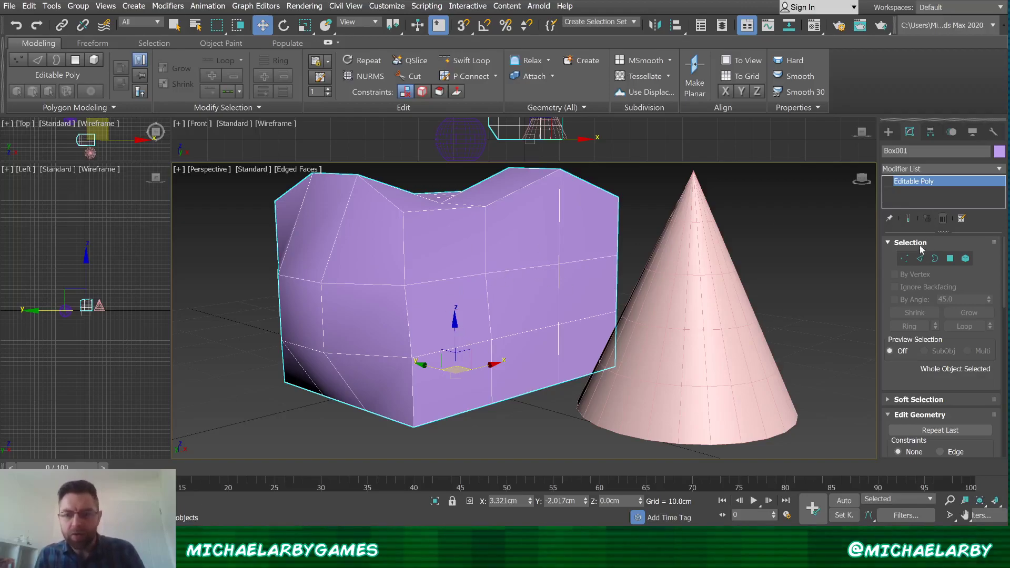
# - Step the box through vertex and edge modes into polygon mode
pyautogui.click(906, 259)
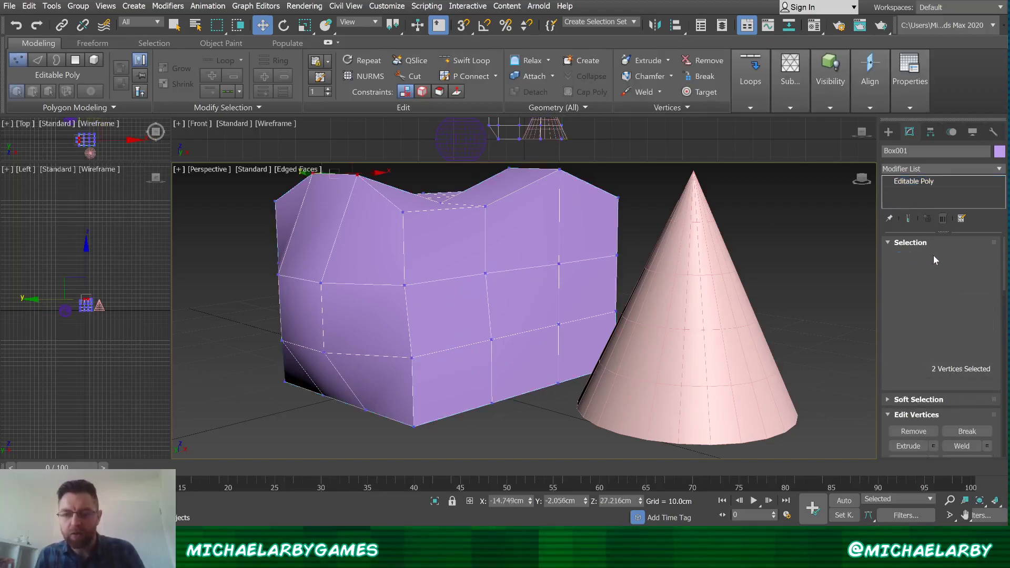
pyautogui.click(920, 261)
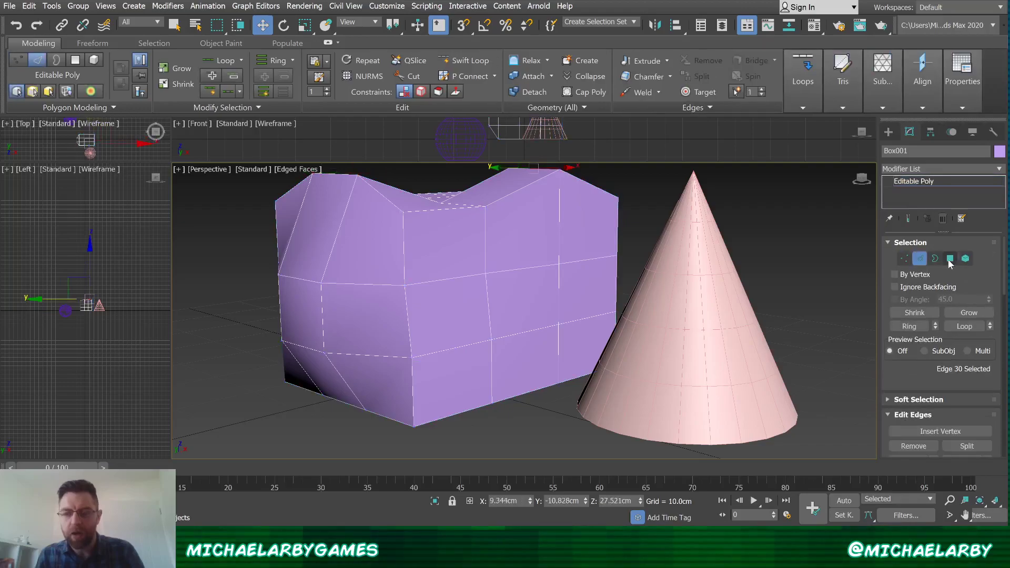
pyautogui.click(950, 264)
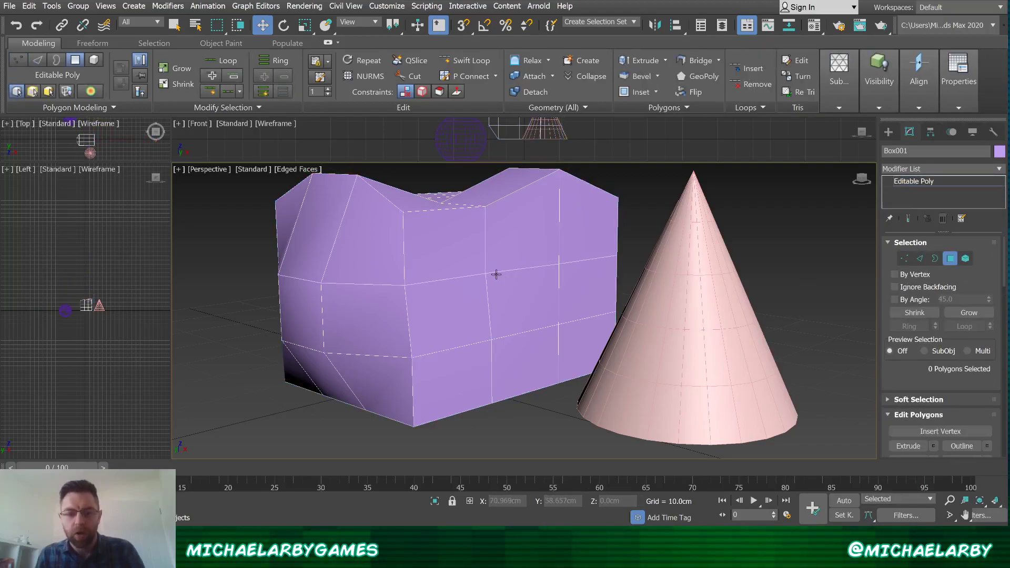
# - Select the pushed-in corner polygon on the box's side and try to select the sphere while still in polygon mode
pyautogui.scroll(-3, 489, 266)
pyautogui.keyDown('alt'); pyautogui.moveTo(474, 262); pyautogui.dragTo(536, 245, button='middle'); pyautogui.keyUp('alt')
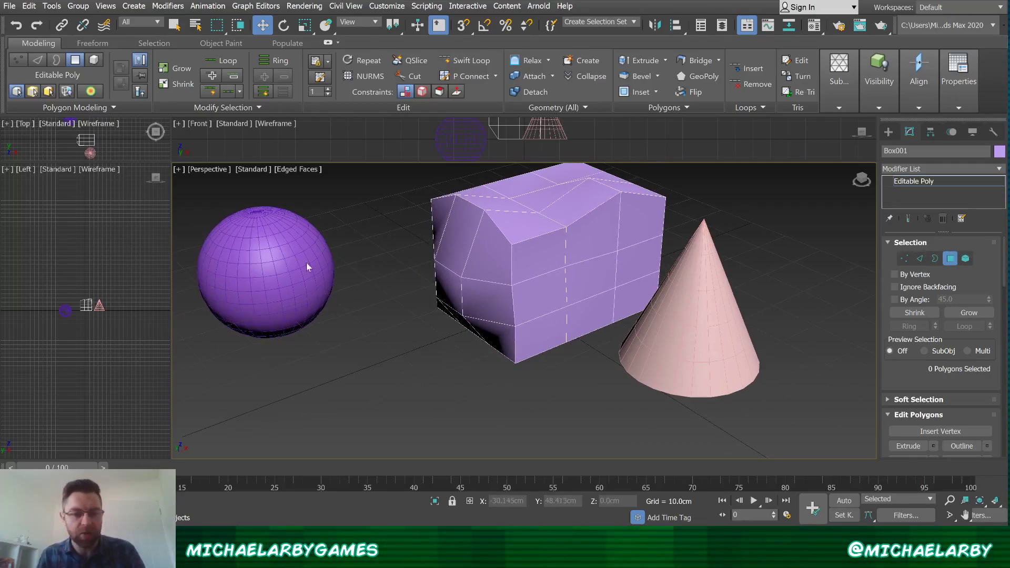
pyautogui.click(503, 246)
pyautogui.click(542, 270)
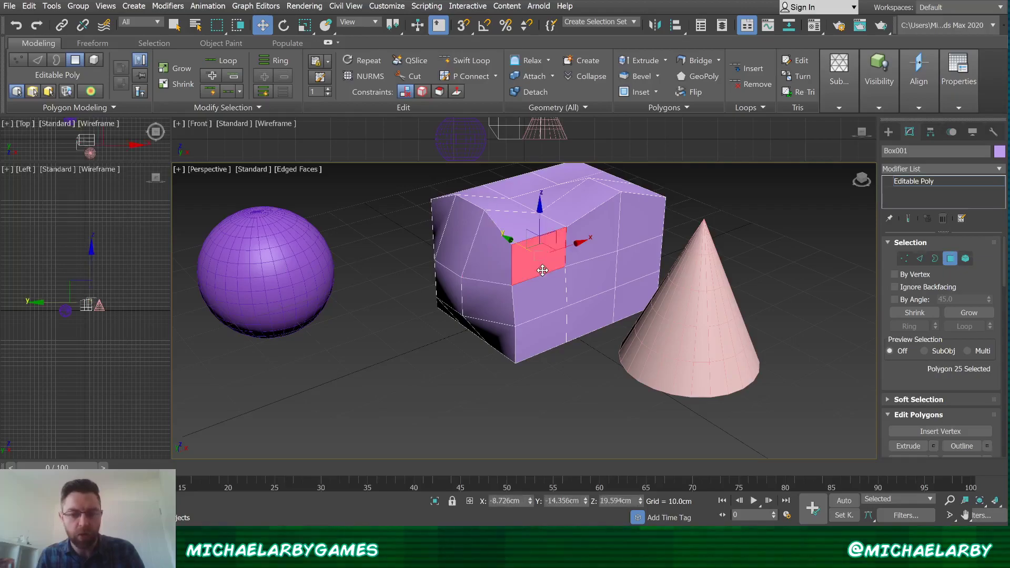
pyautogui.click(282, 266)
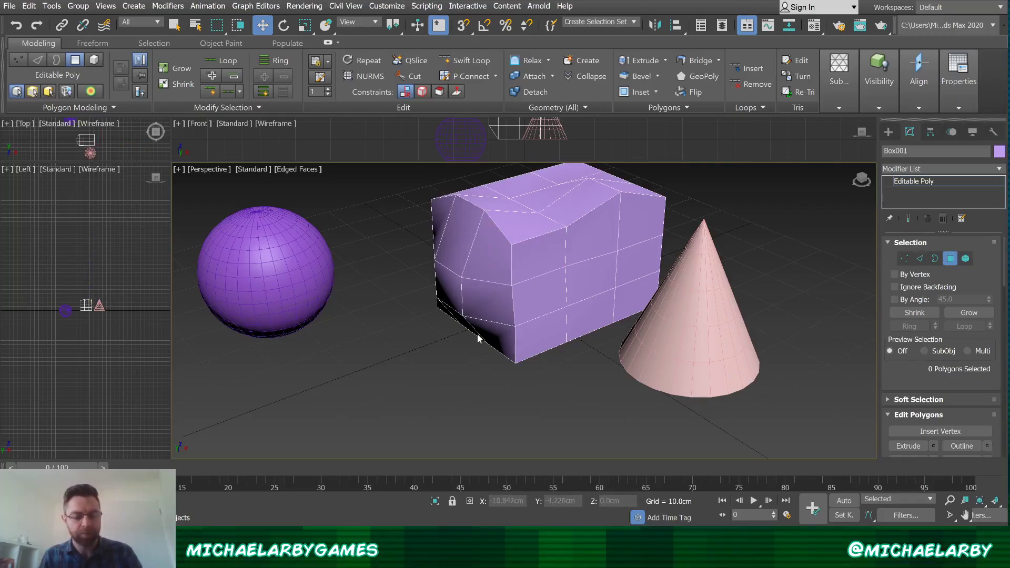
# - Try to select the sphere while the box is in vertex mode, and leave vertex mode
pyautogui.click(904, 259)
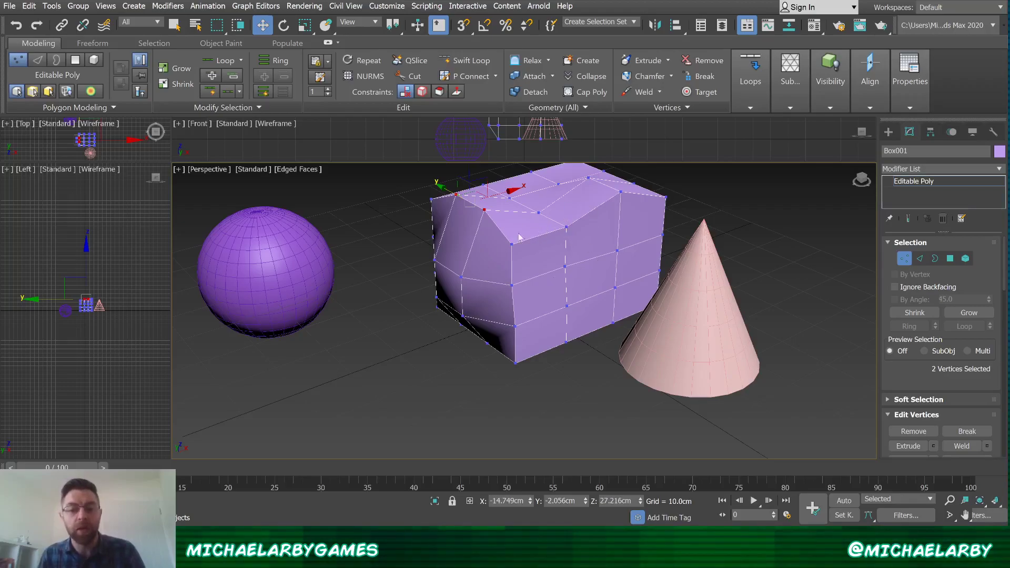
pyautogui.click(233, 285)
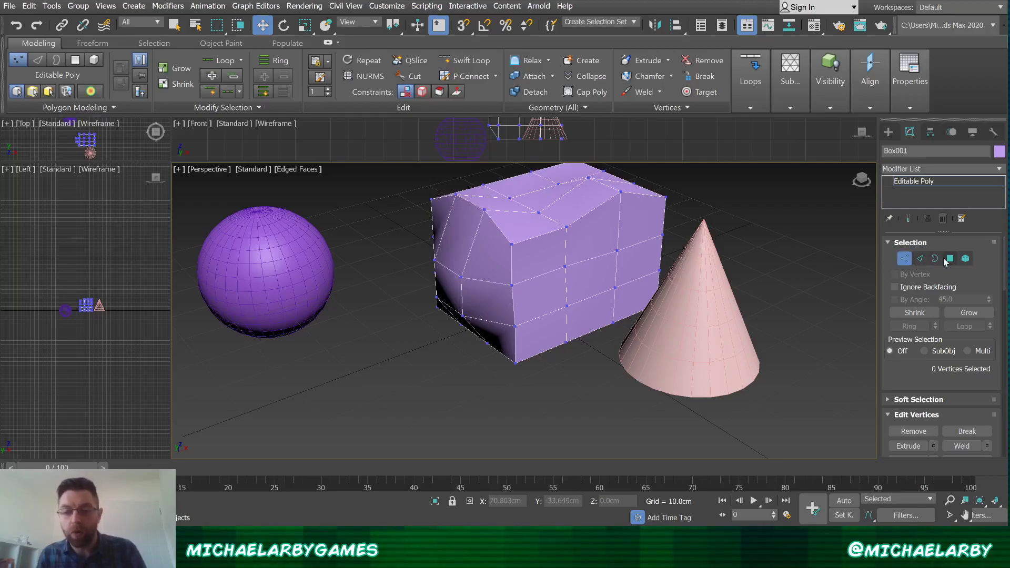
pyautogui.click(905, 264)
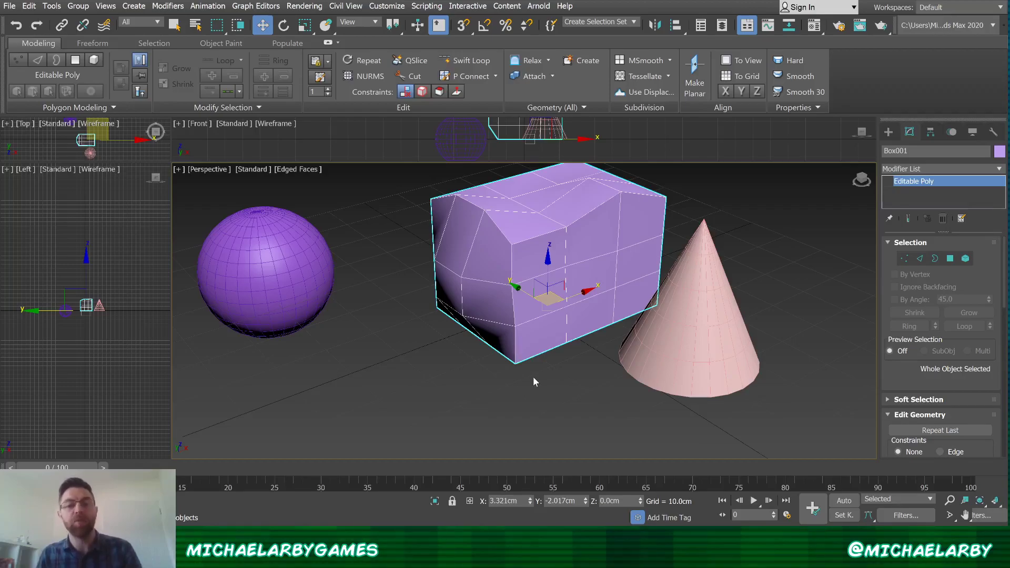
# - Select the cone, the sphere and the box in turn as whole objects
pyautogui.click(651, 321)
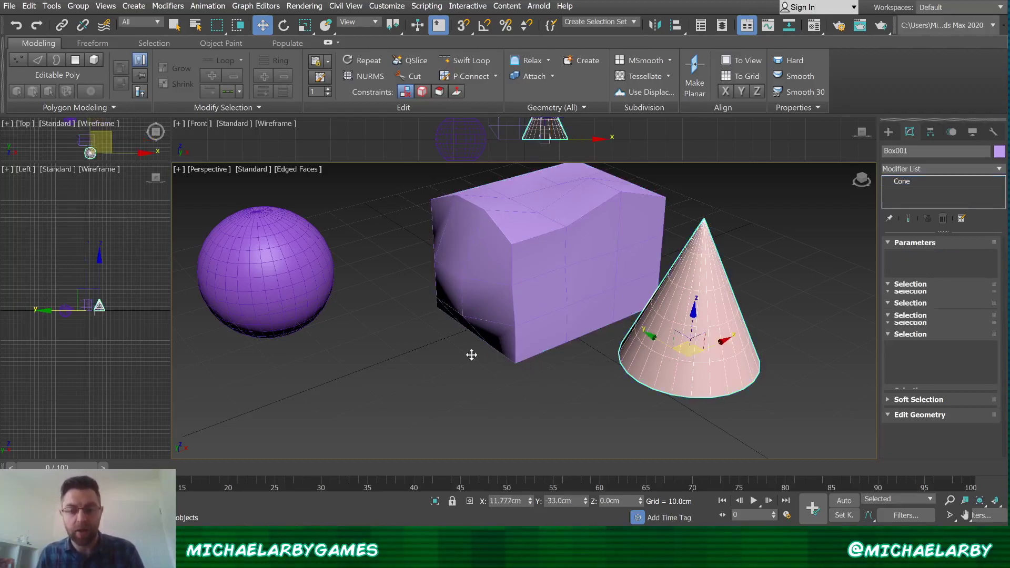
pyautogui.click(281, 277)
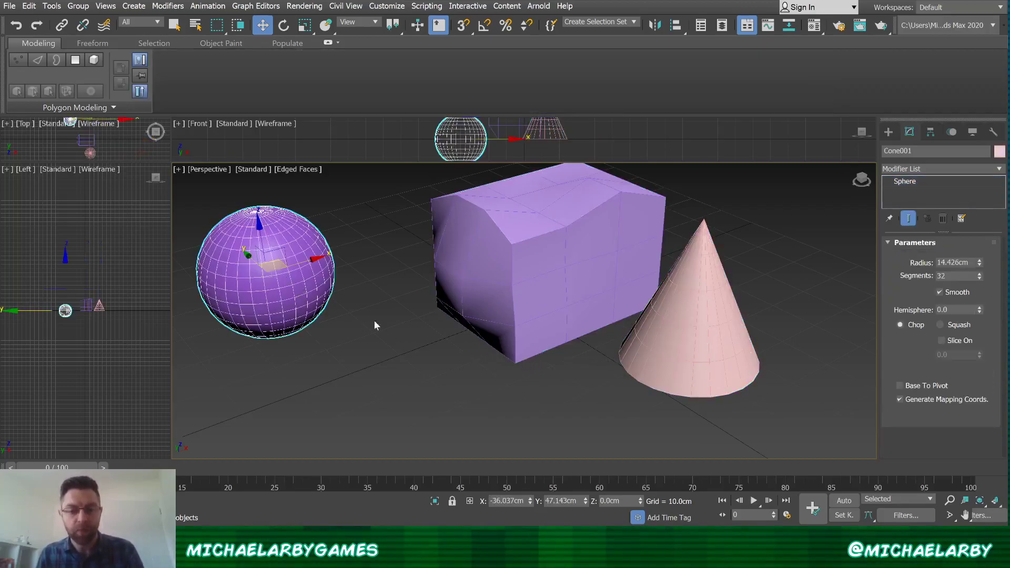
pyautogui.click(541, 257)
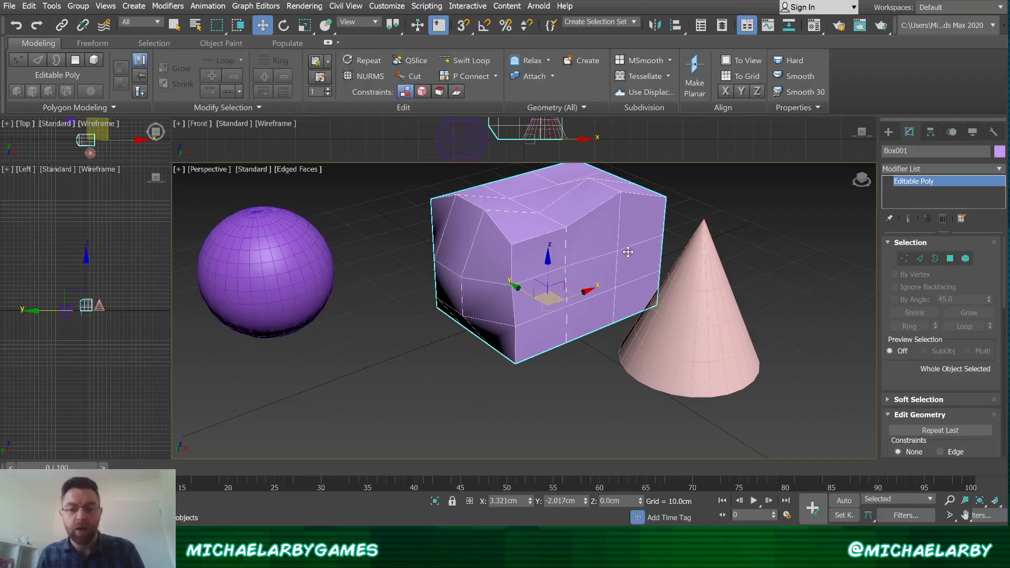
# - Try to select the sphere while the box is in polygon mode, and return to object level
pyautogui.click(950, 258)
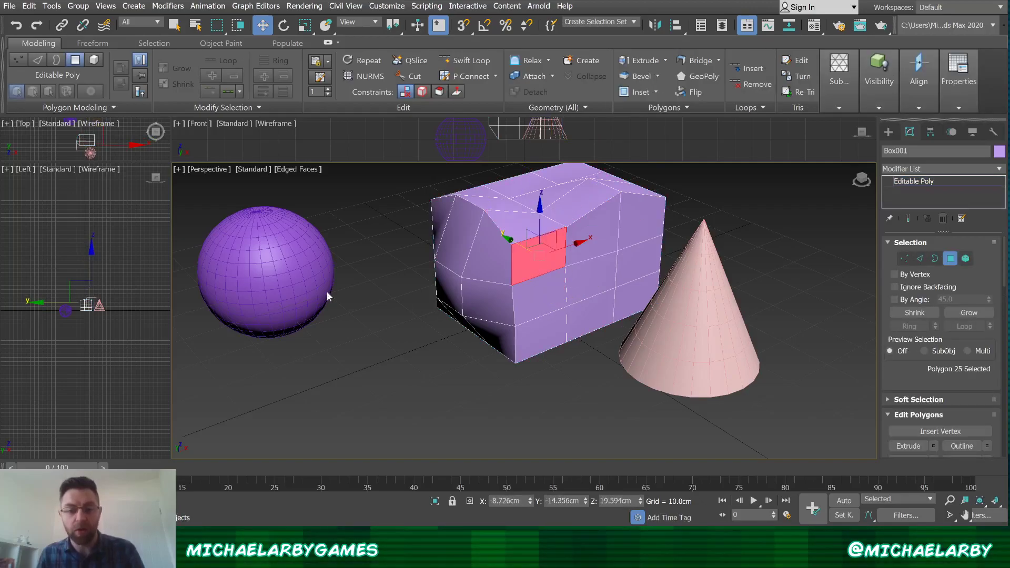
pyautogui.click(288, 270)
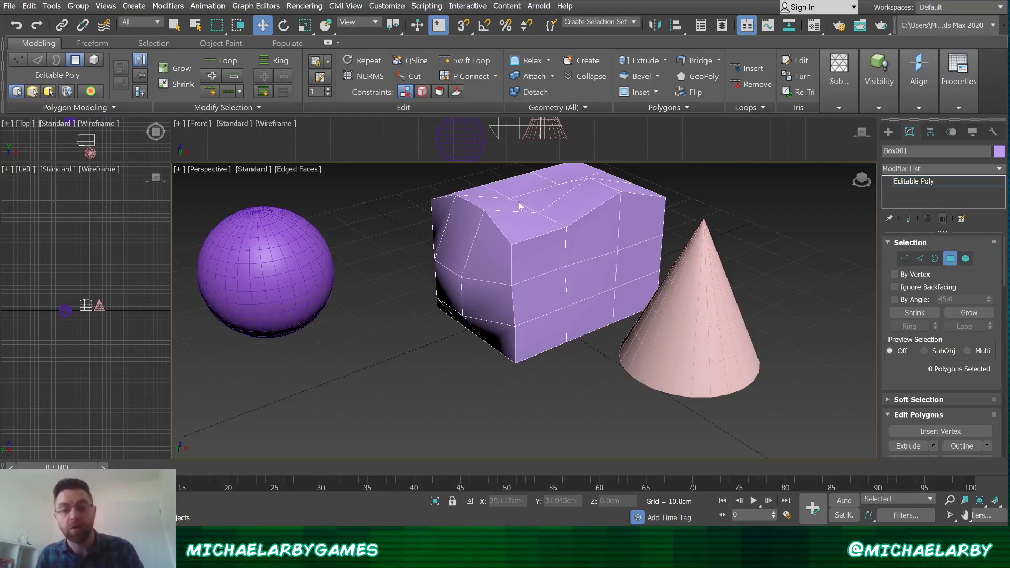
pyautogui.press('4')
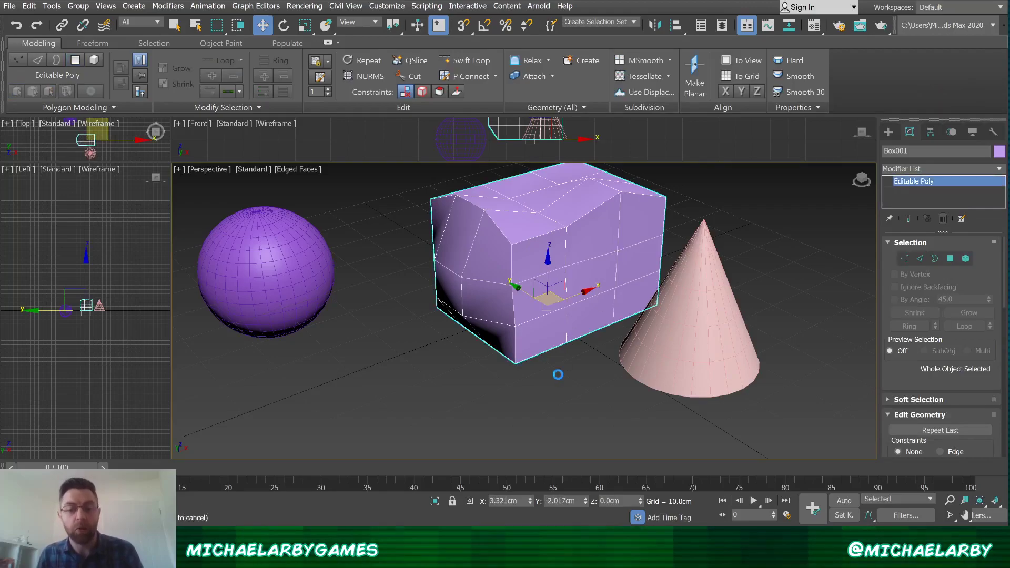
# - Move the whole box a short distance across the ground plane away from the cone, and select the sphere
pyautogui.click(436, 347)
pyautogui.click(295, 279)
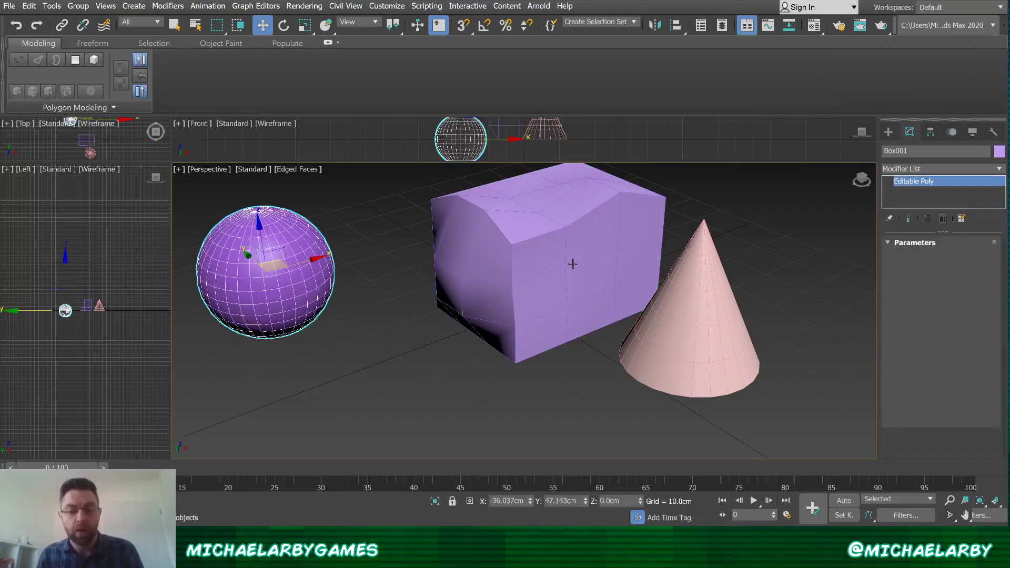
pyautogui.click(519, 269)
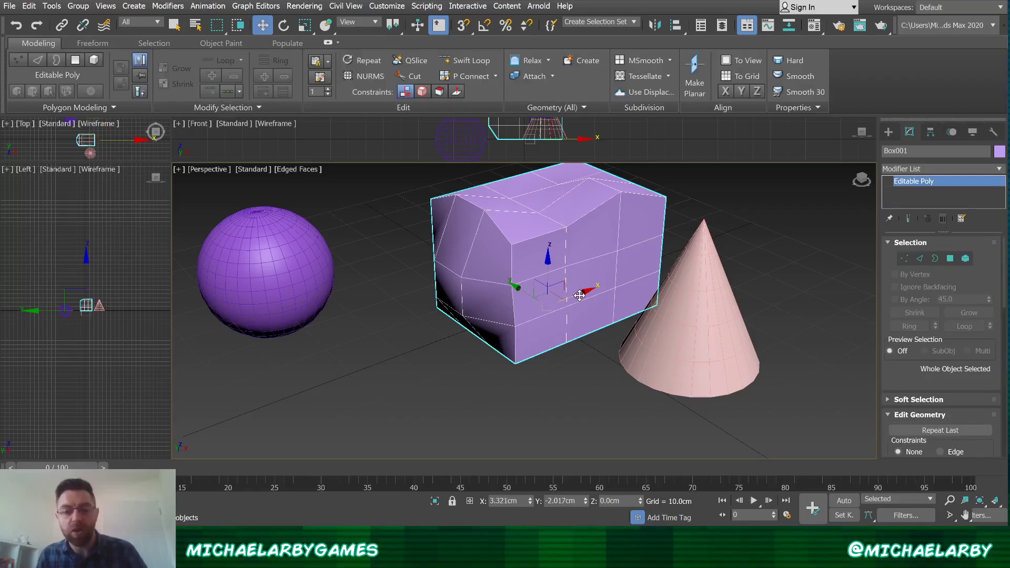
pyautogui.moveTo(579, 295); pyautogui.dragTo(497, 271)
pyautogui.click(278, 278)
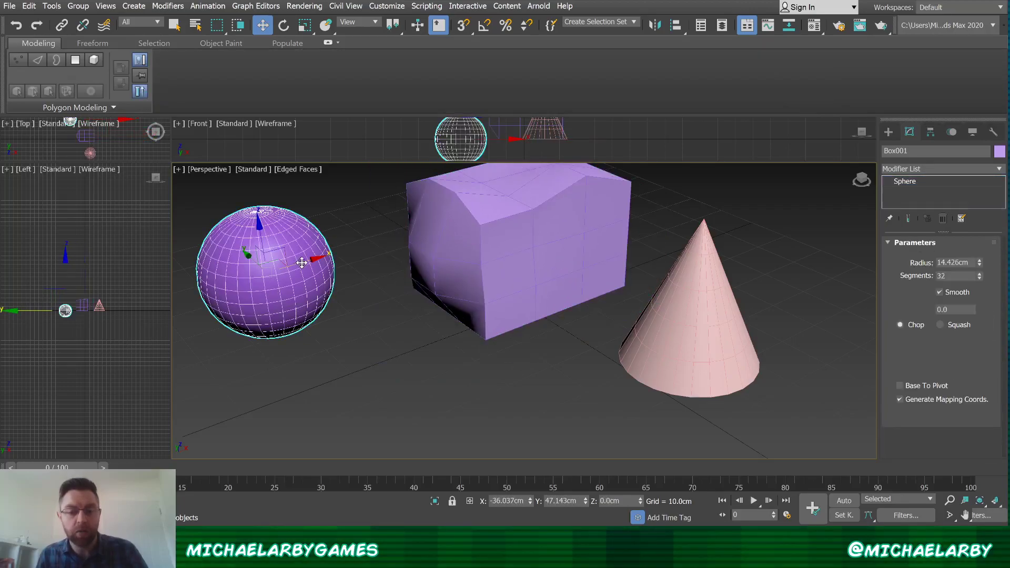
# - Move the sphere along the X axis toward the box to about X -31 cm, and clear the selection
pyautogui.moveTo(305, 273); pyautogui.dragTo(325, 267)
pyautogui.rightClick(410, 293)
pyautogui.click(521, 327)
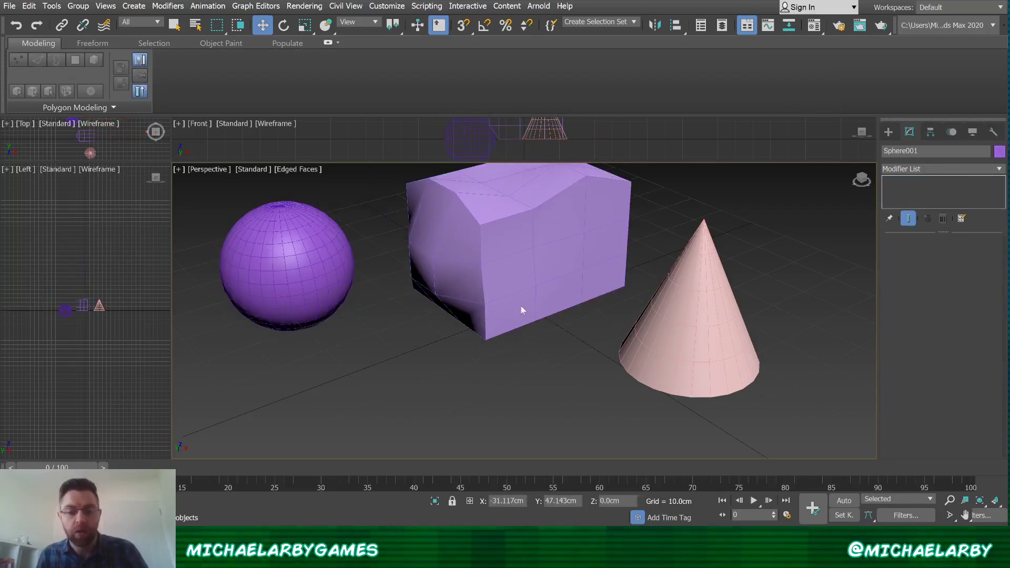
# - Select the box, enter vertex mode, and select and clear vertices around its lower front corner
pyautogui.click(509, 268)
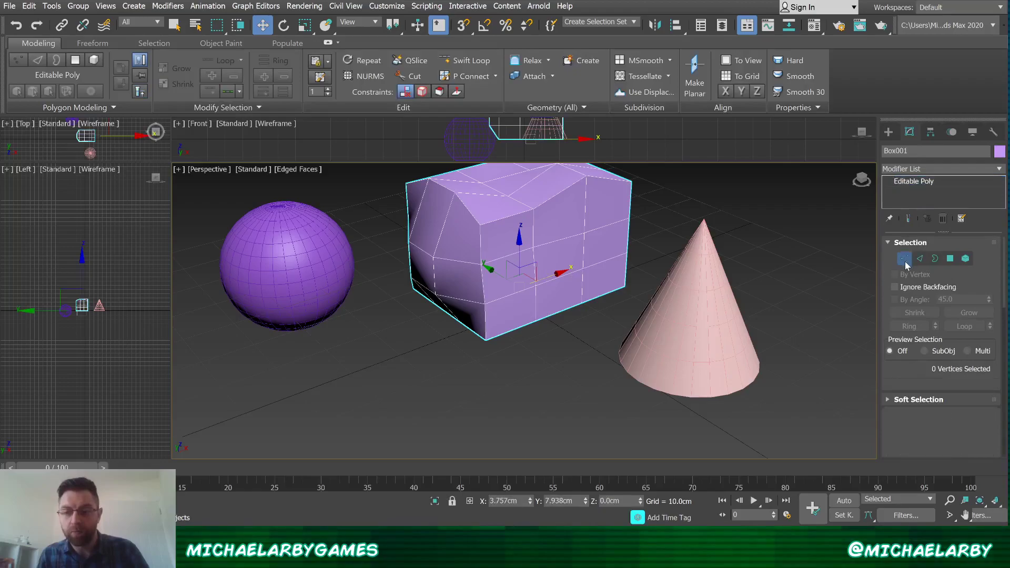
pyautogui.click(905, 260)
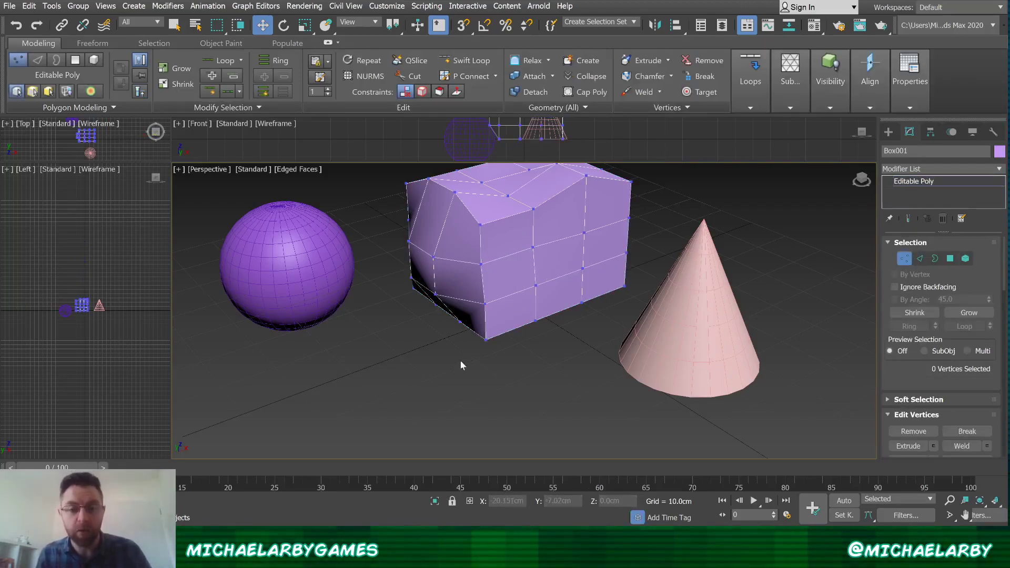
pyautogui.moveTo(539, 283); pyautogui.dragTo(539, 284)
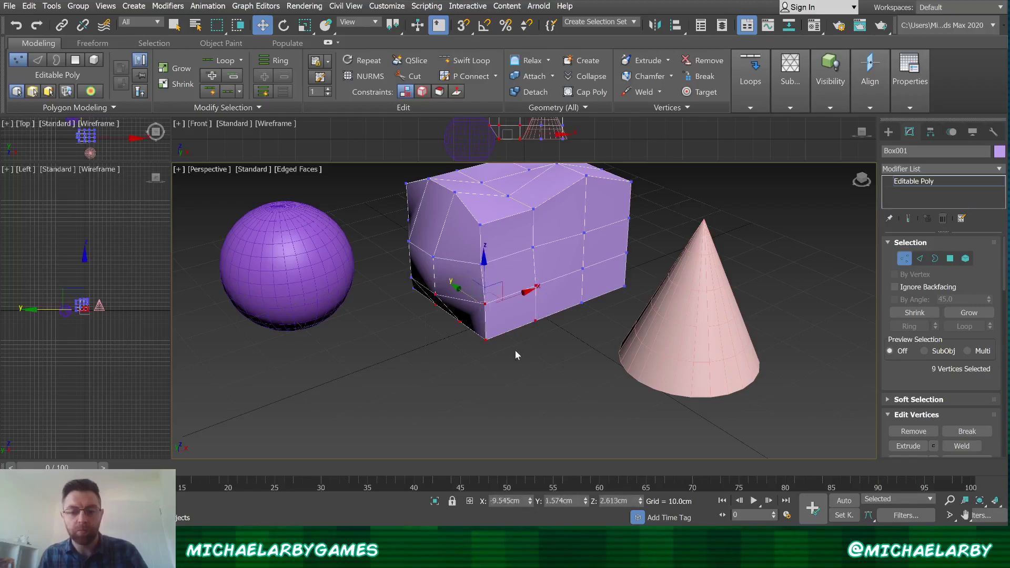
pyautogui.click(493, 300)
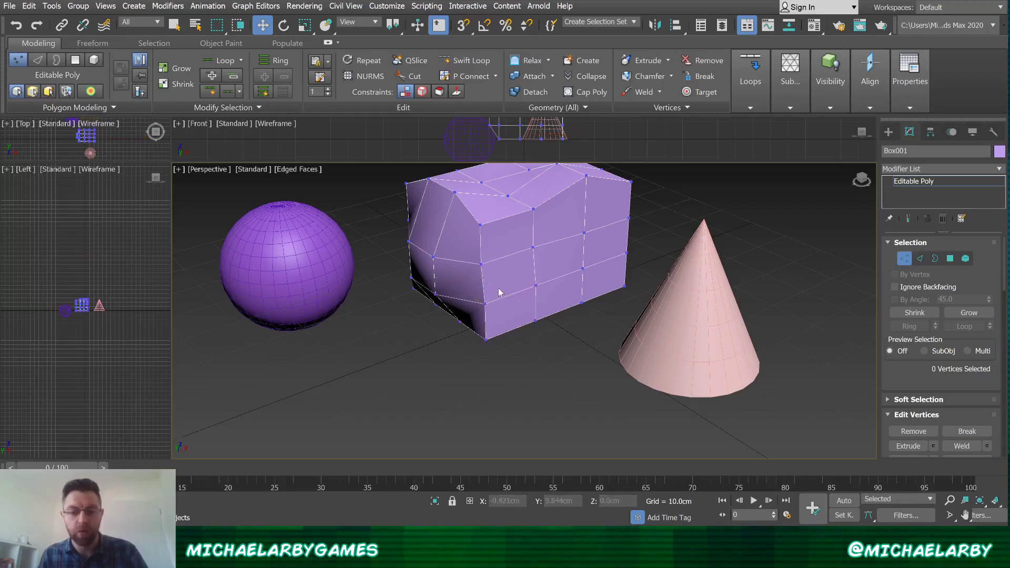
pyautogui.moveTo(523, 298); pyautogui.dragTo(489, 304)
pyautogui.click(522, 357)
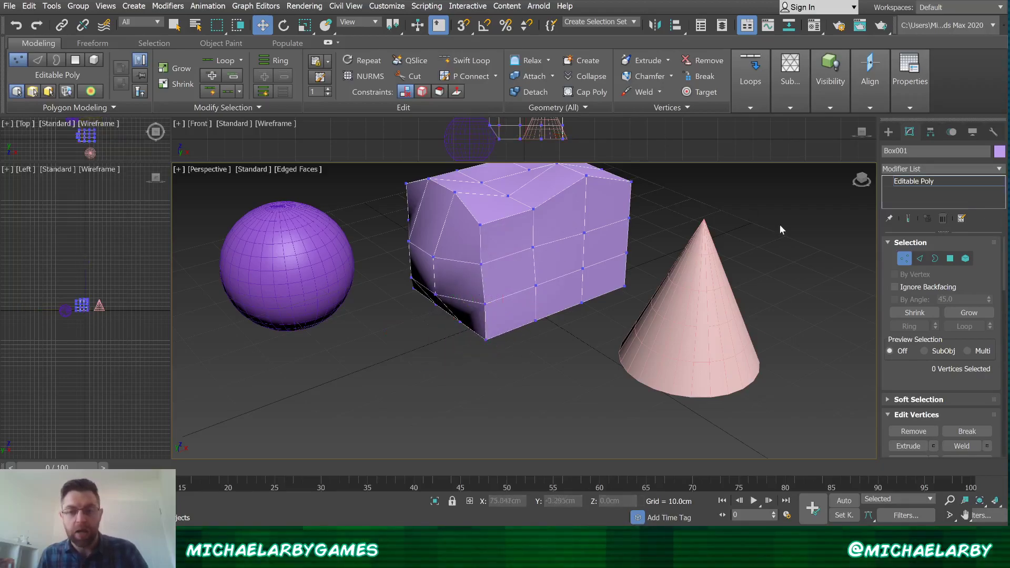
# - Leave the box's vertex mode to return to whole-object selection
pyautogui.scroll(-3, 535, 350)
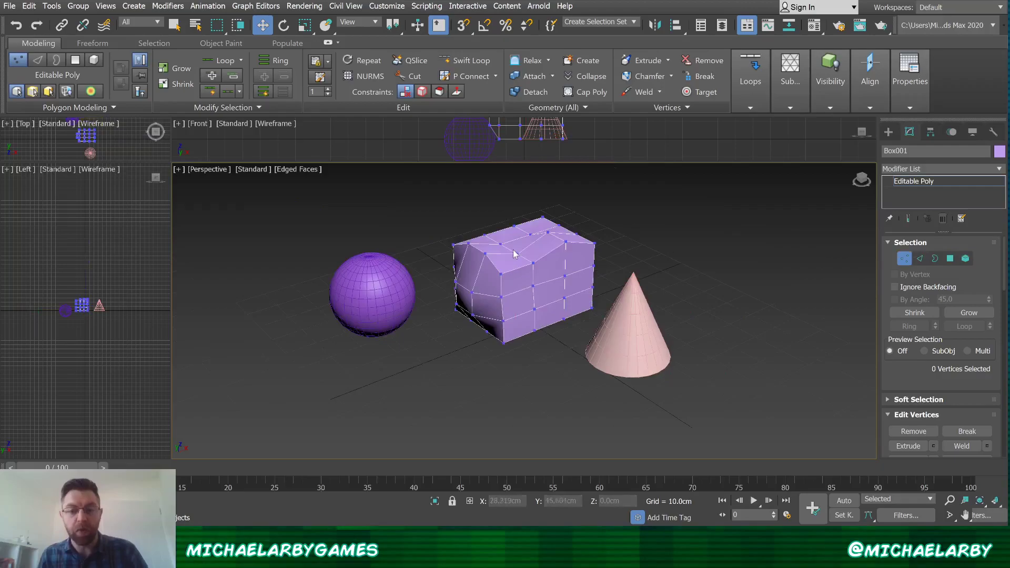
pyautogui.scroll(2, 515, 255)
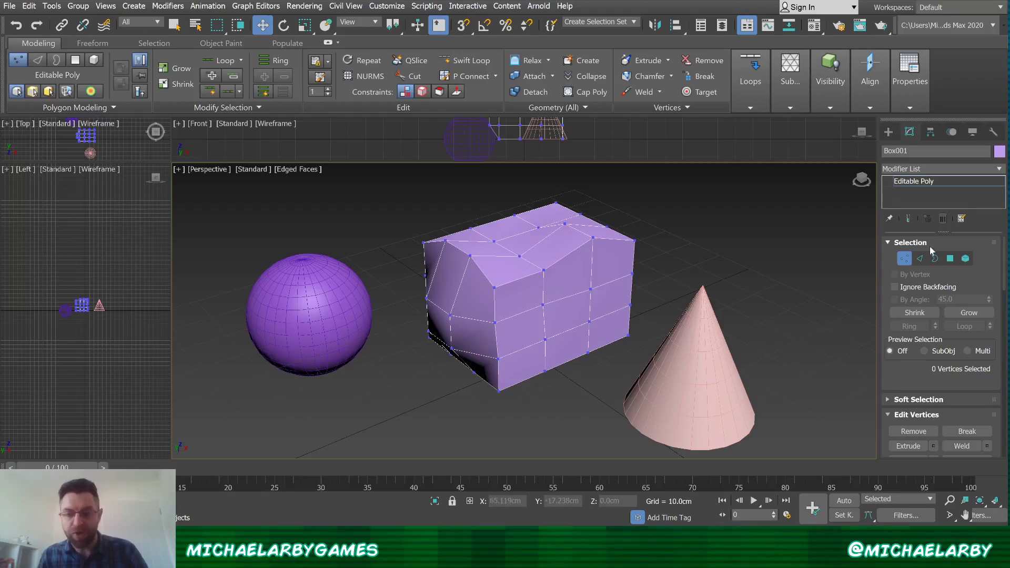
pyautogui.click(905, 259)
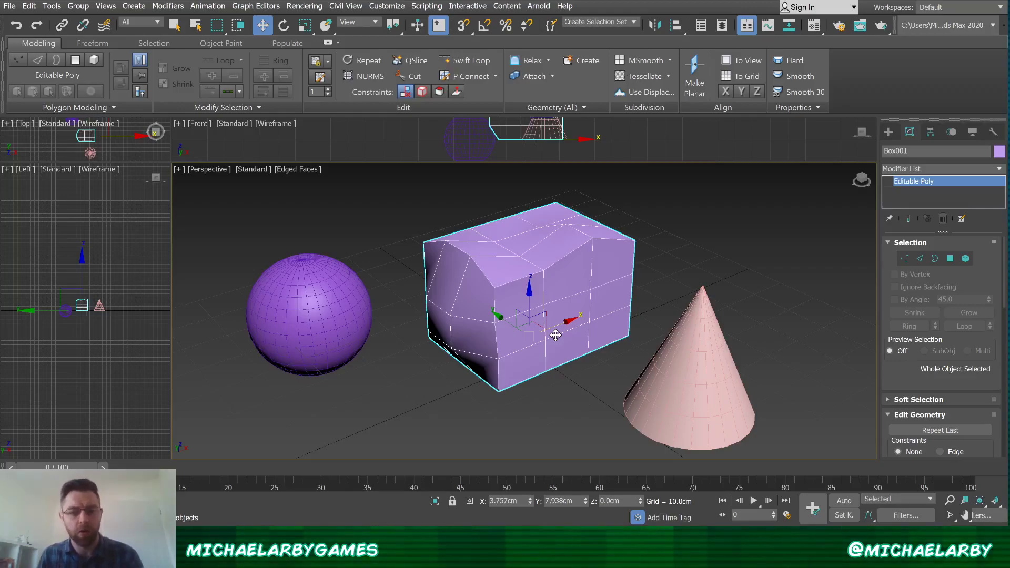
pyautogui.scroll(3, 549, 328)
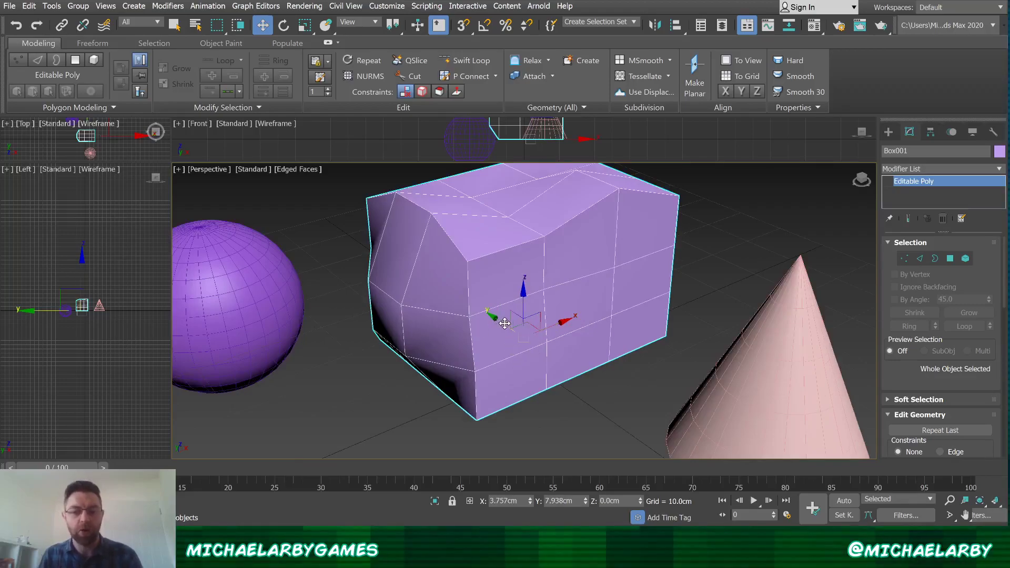
pyautogui.scroll(-3, 505, 323)
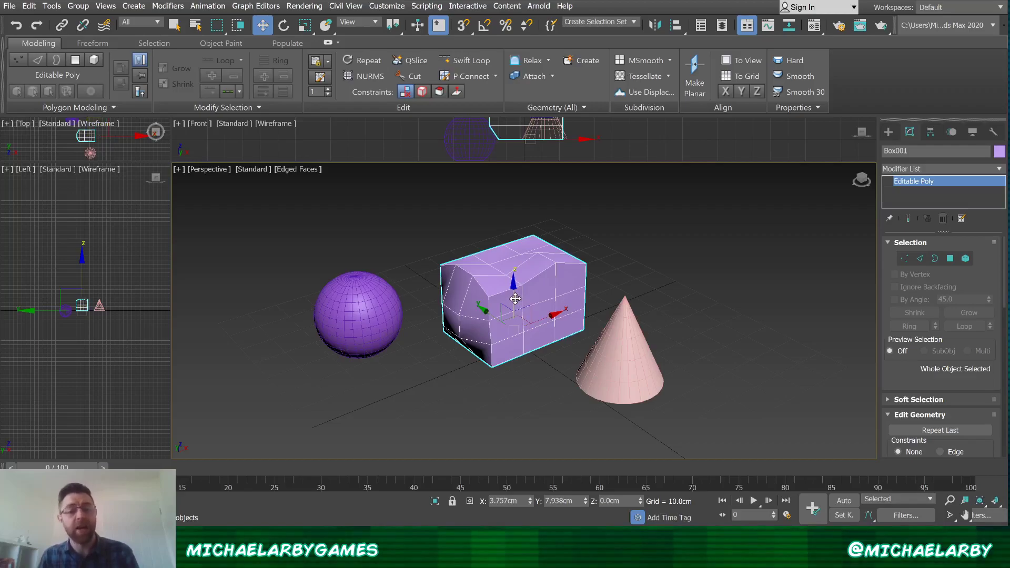
pyautogui.scroll(2, 513, 302)
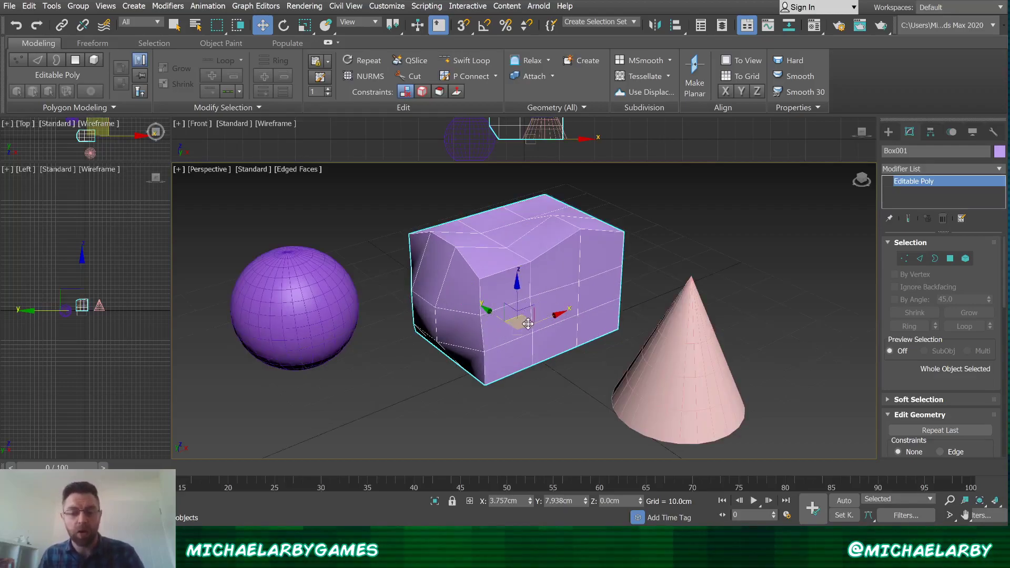
pyautogui.scroll(-3, 505, 311)
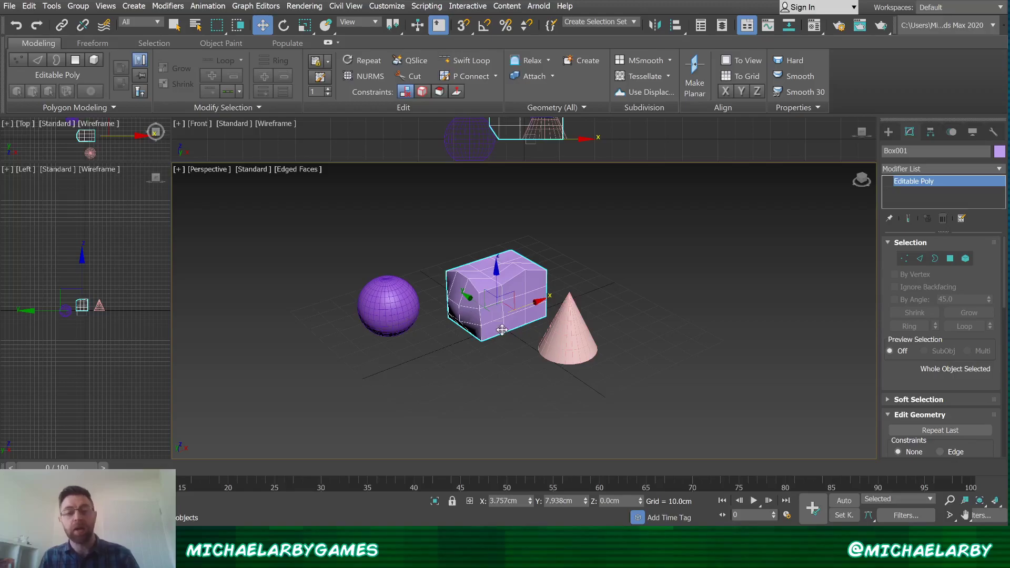
pyautogui.scroll(3, 482, 355)
pyautogui.scroll(3, 445, 343)
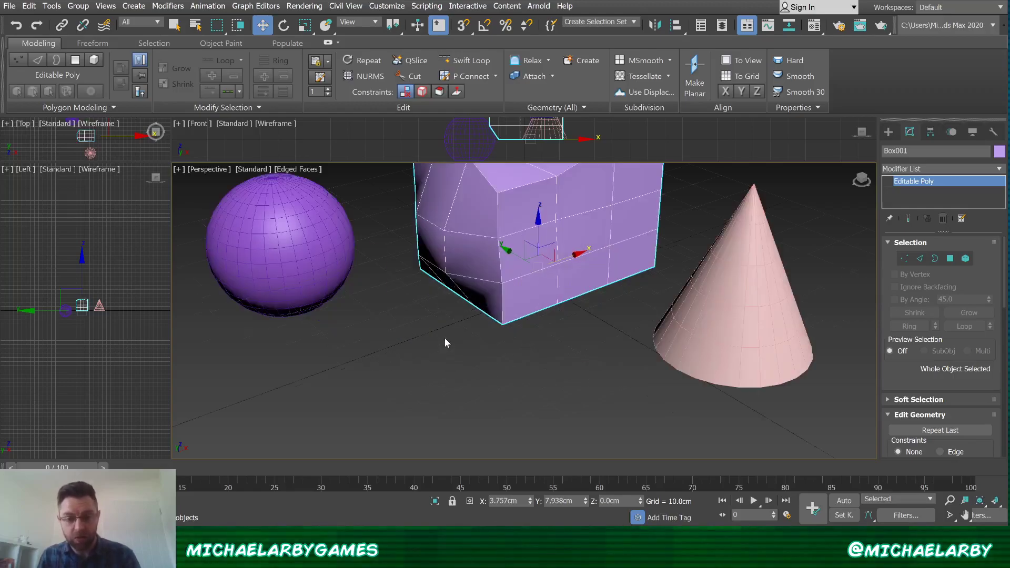
pyautogui.scroll(-5, 427, 350)
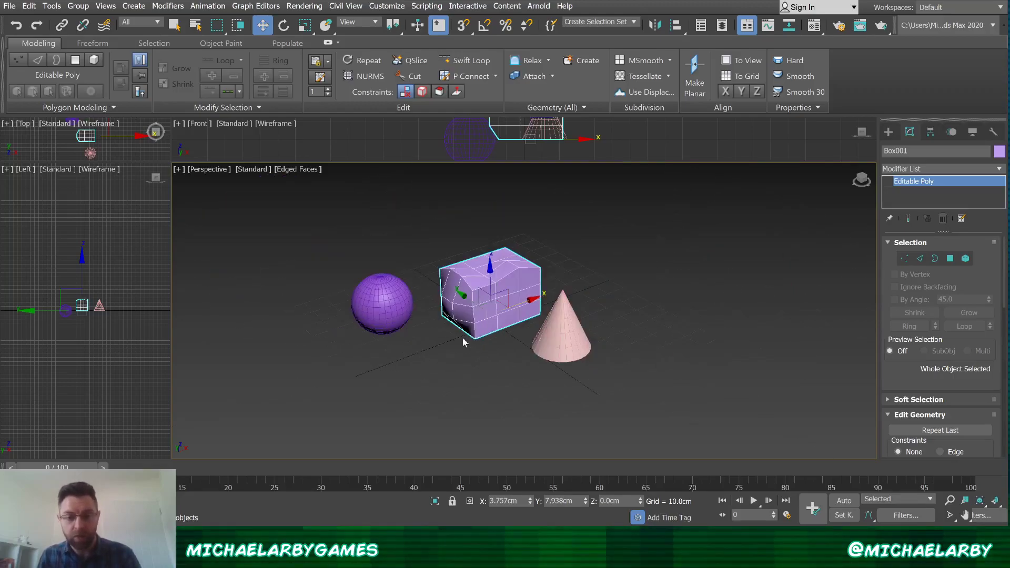
# - Move the whole box along the X, Y and Z axes to about X 15.6, Y 11.5, Z 4.0 cm
pyautogui.moveTo(521, 302); pyautogui.dragTo(522, 340)
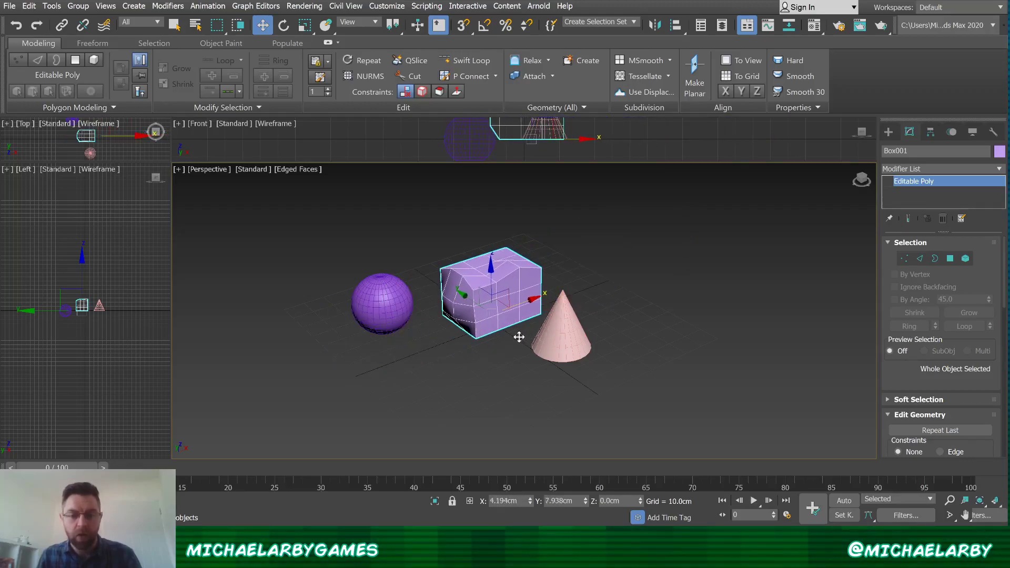
pyautogui.scroll(2, 478, 300)
pyautogui.moveTo(478, 309); pyautogui.dragTo(445, 313)
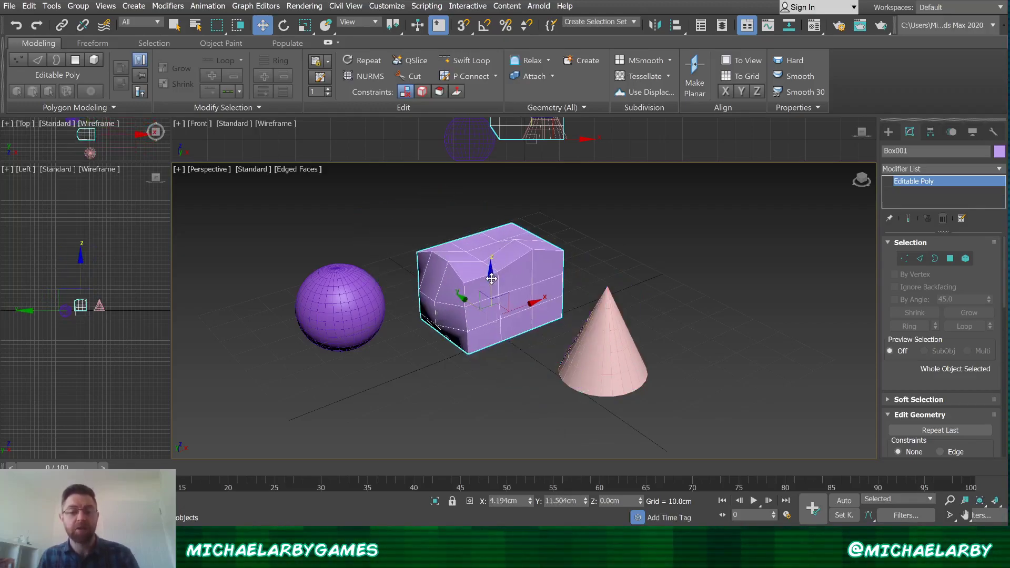
pyautogui.moveTo(491, 279); pyautogui.dragTo(491, 322)
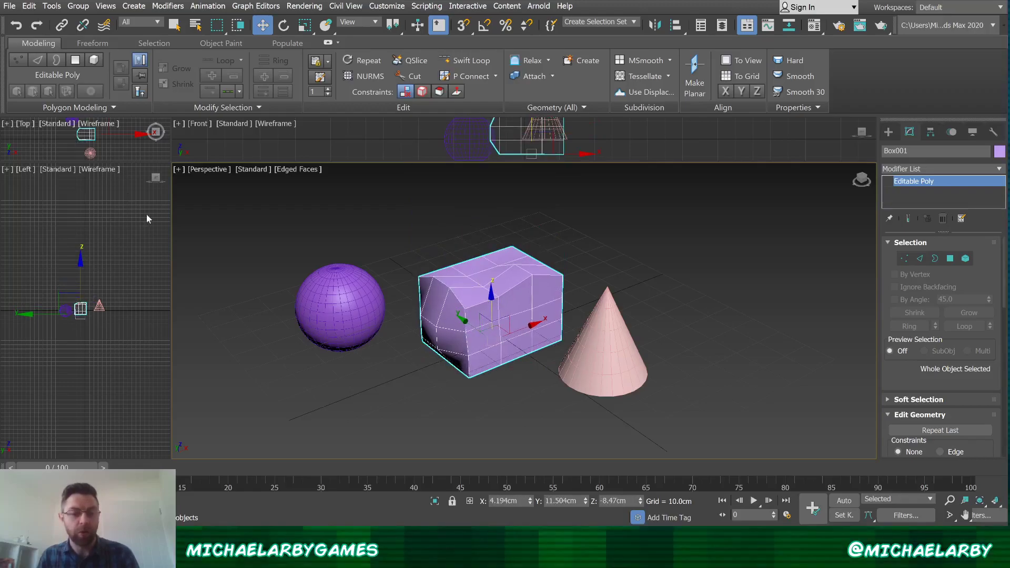
pyautogui.moveTo(494, 318); pyautogui.dragTo(562, 330)
pyautogui.moveTo(516, 301); pyautogui.dragTo(516, 263)
pyautogui.scroll(5, 74, 303)
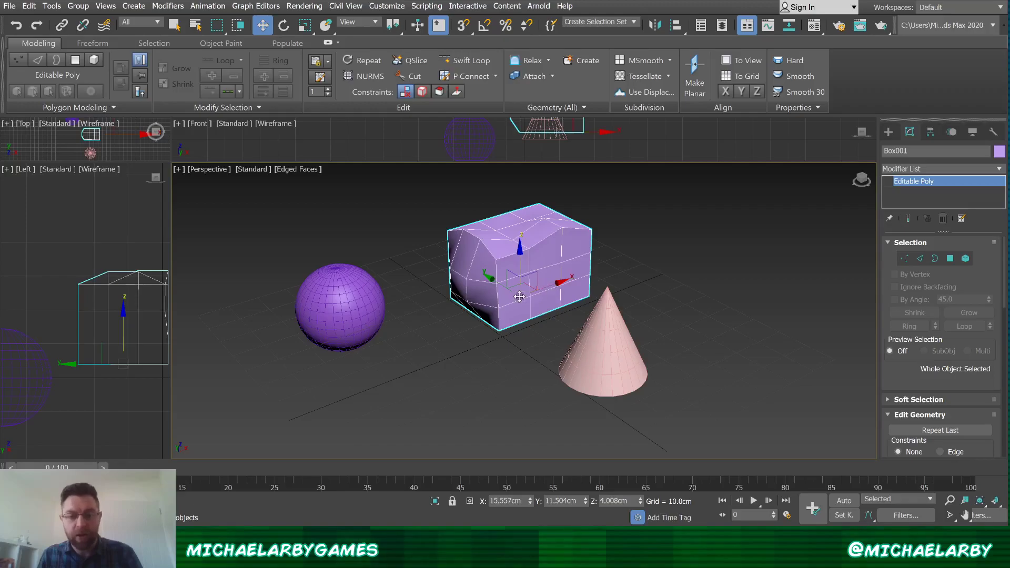
pyautogui.keyDown('alt'); pyautogui.moveTo(487, 346); pyautogui.dragTo(462, 379, button='middle'); pyautogui.keyUp('alt')
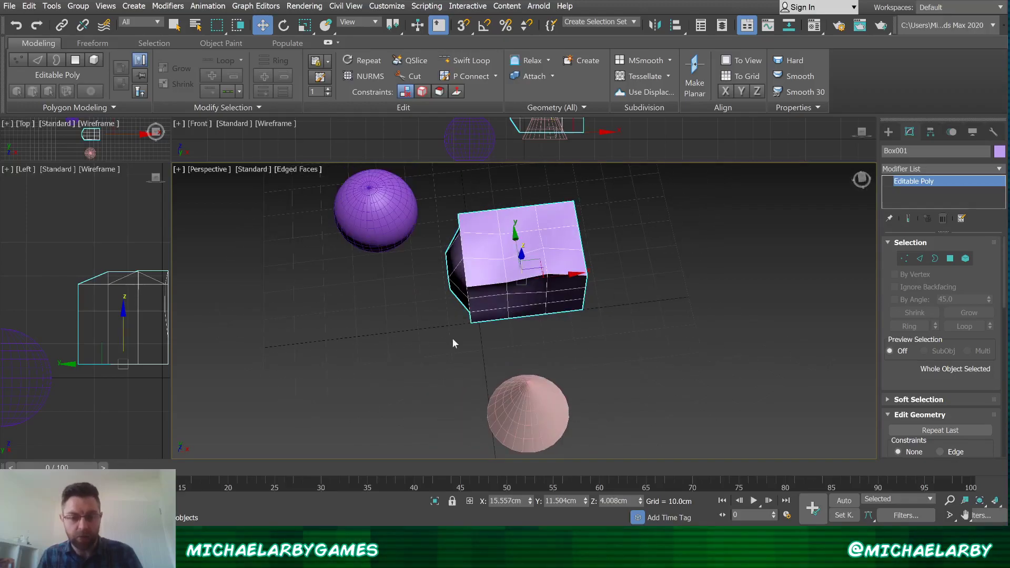
pyautogui.scroll(4, 427, 311)
pyautogui.scroll(-4, 434, 308)
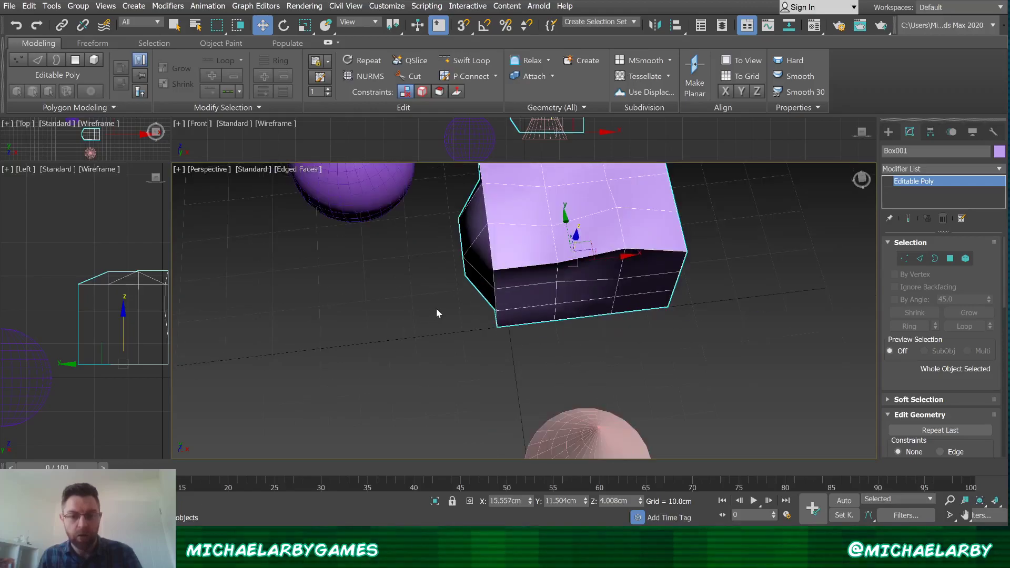
pyautogui.keyDown('alt'); pyautogui.moveTo(448, 337); pyautogui.dragTo(463, 316, button='middle'); pyautogui.keyUp('alt')
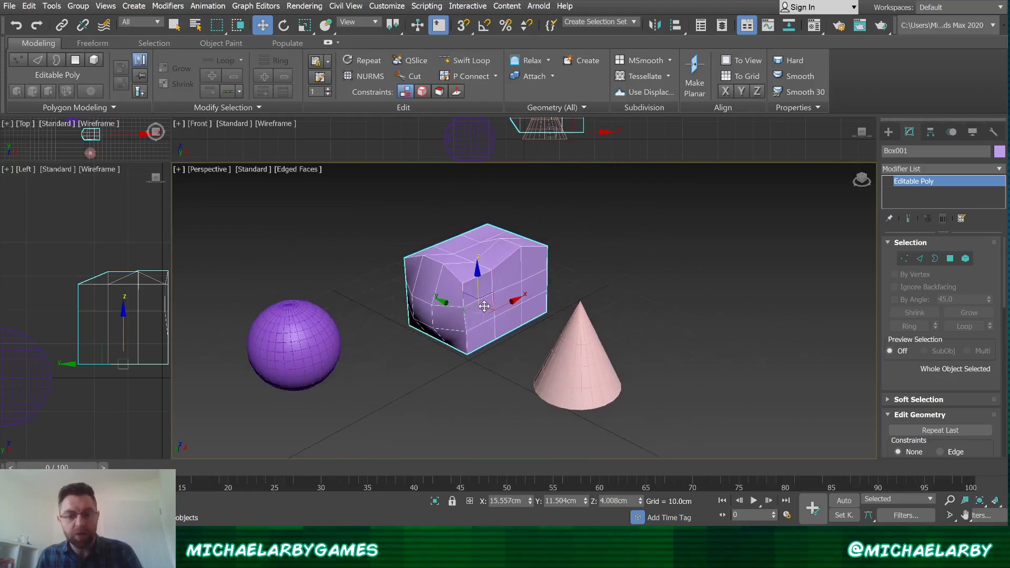
pyautogui.scroll(3, 470, 321)
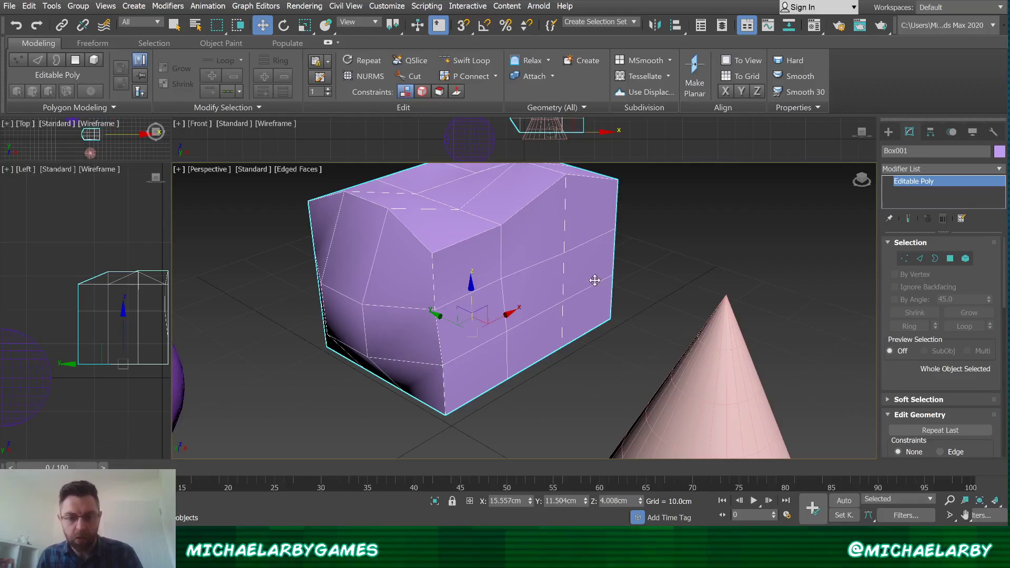
# - Deselect and reselect the box twice, ending with the whole box selected
pyautogui.click(488, 300)
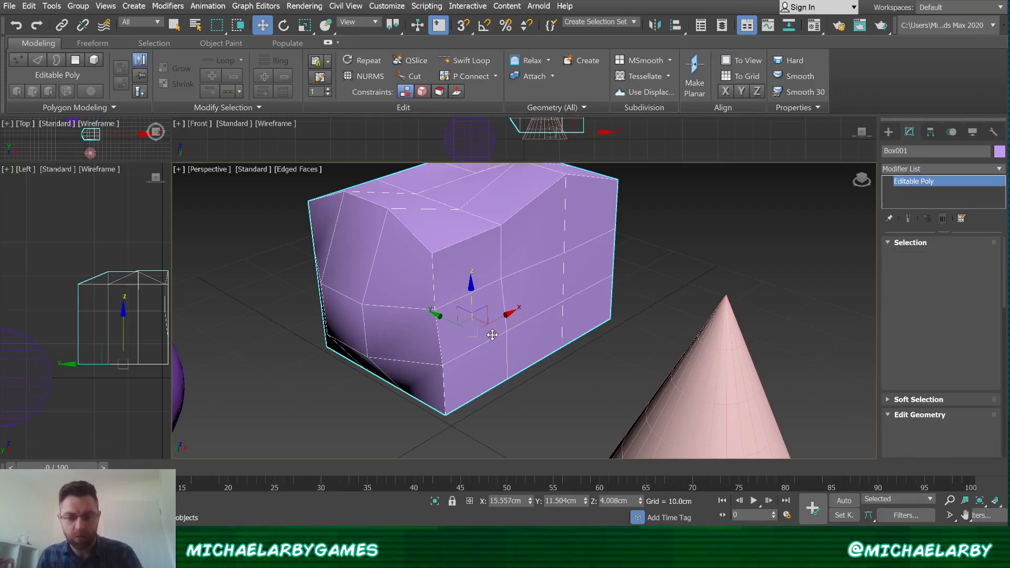
pyautogui.click(674, 232)
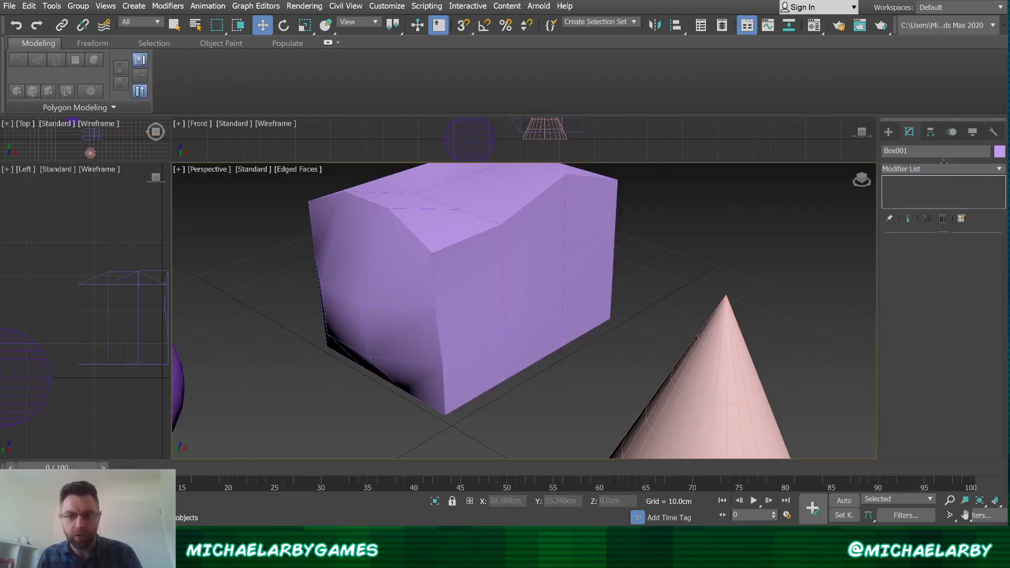
pyautogui.click(470, 294)
pyautogui.hotkey('ctrl', 'd')
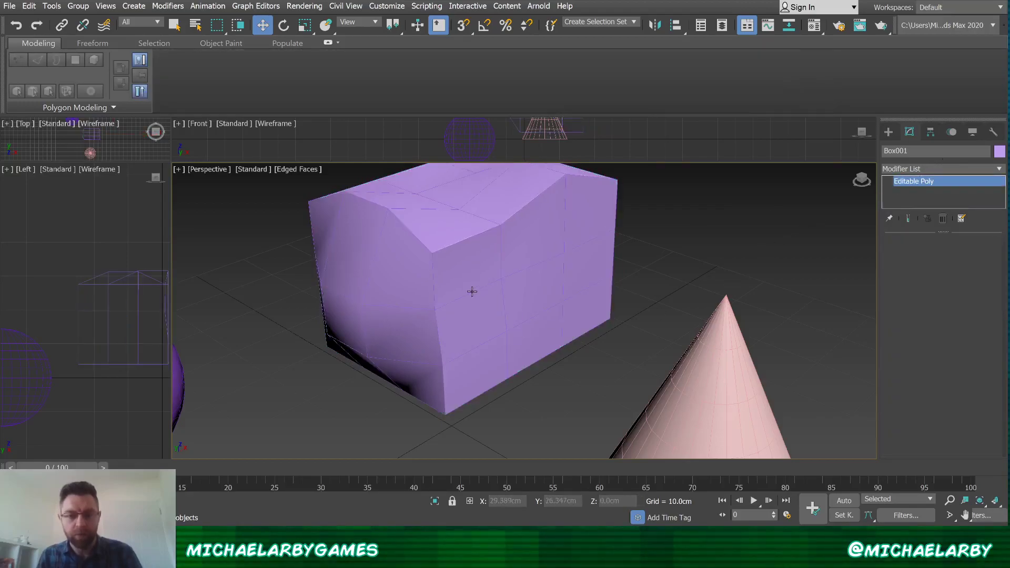
pyautogui.click(472, 292)
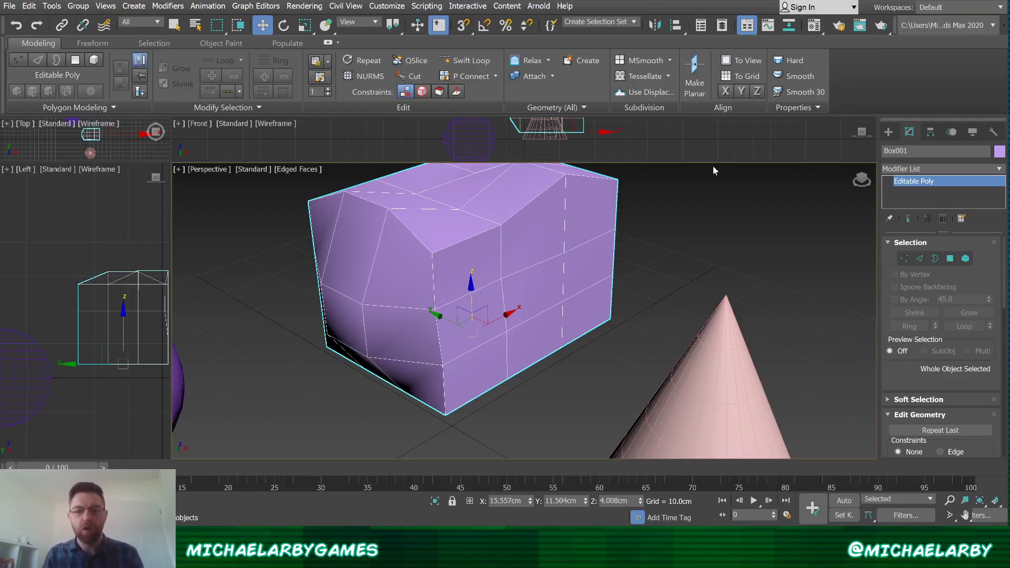
# - Clear the selection by picking empty space in the perspective view in front of the box
pyautogui.scroll(-4, 450, 397)
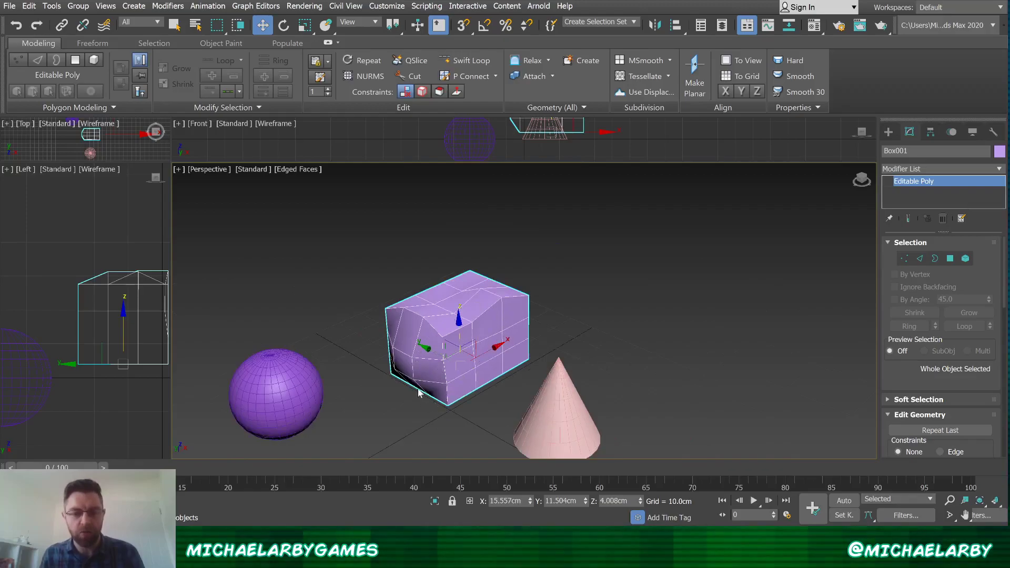
pyautogui.scroll(2, 418, 392)
pyautogui.scroll(-2, 578, 311)
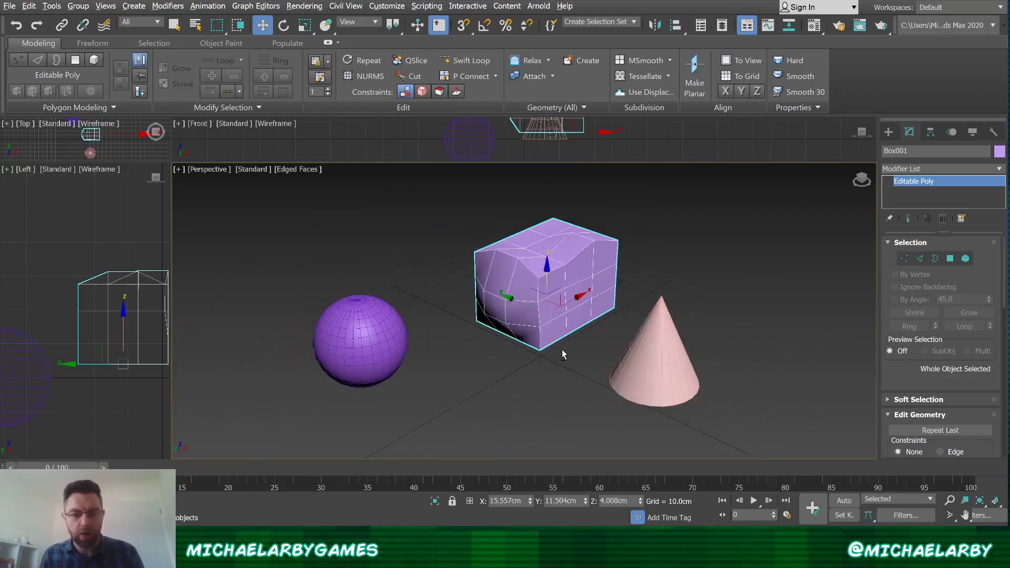
pyautogui.scroll(2, 545, 271)
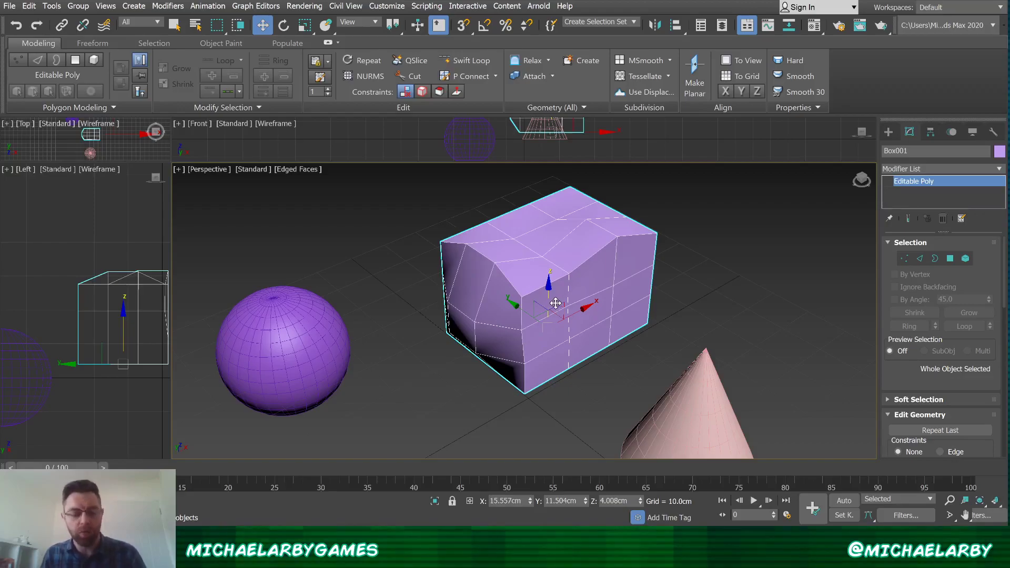
pyautogui.click(597, 410)
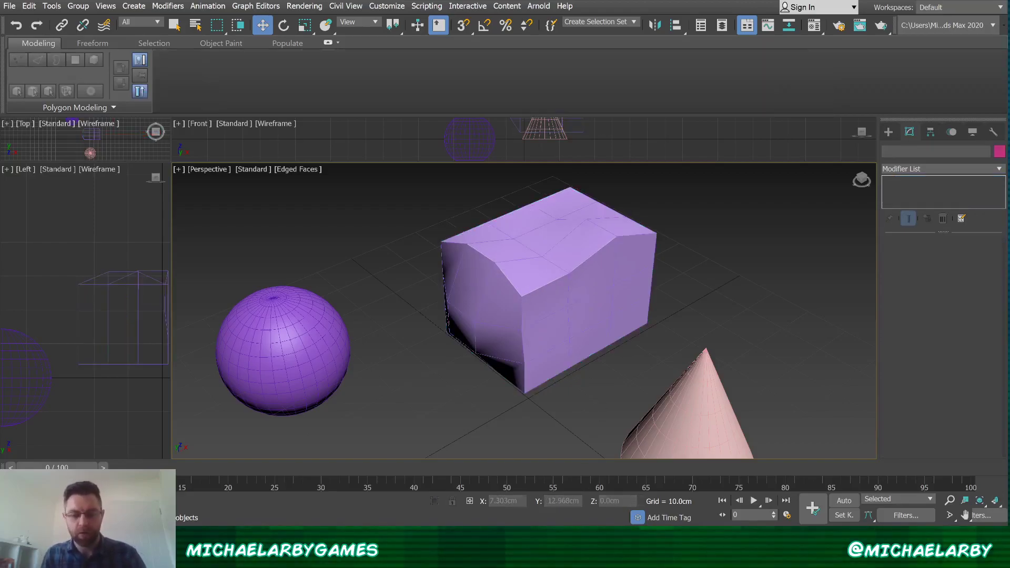